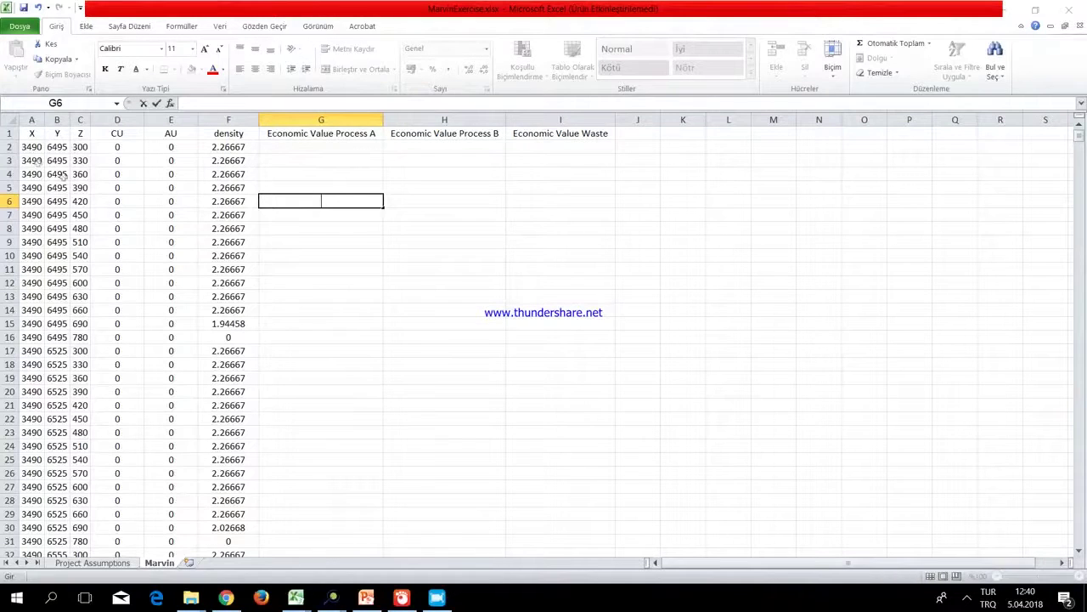
Show the Indice Calculation slide in PowerPoint and the block coordinates in the MarvinExercise.xlsx workbook in Excel.
{"action": "mouse_move", "coordinate": [344, 603]}
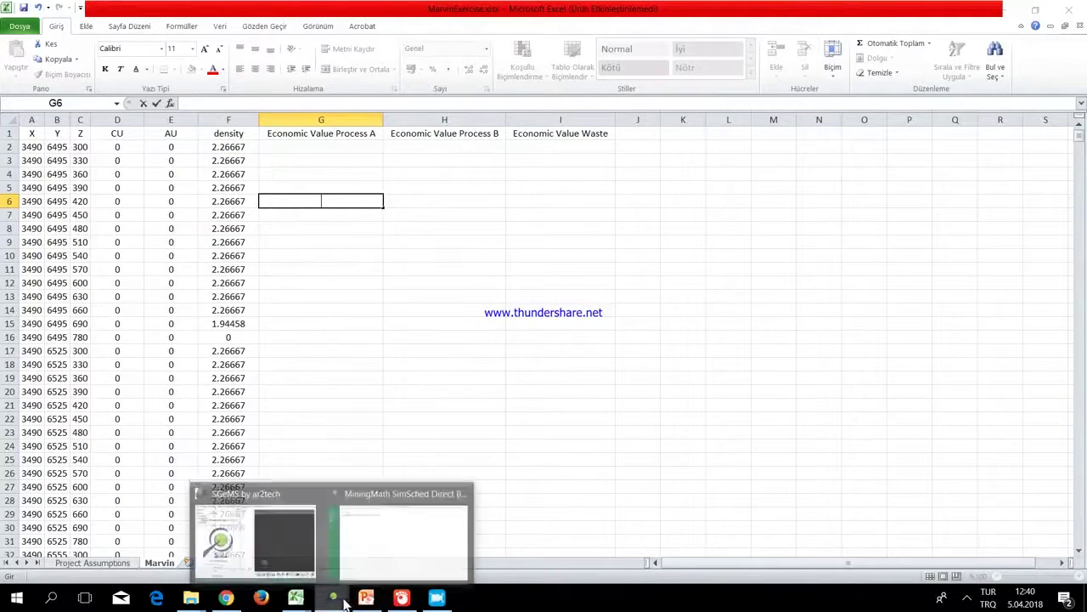
{"action": "left_click", "coordinate": [374, 601]}
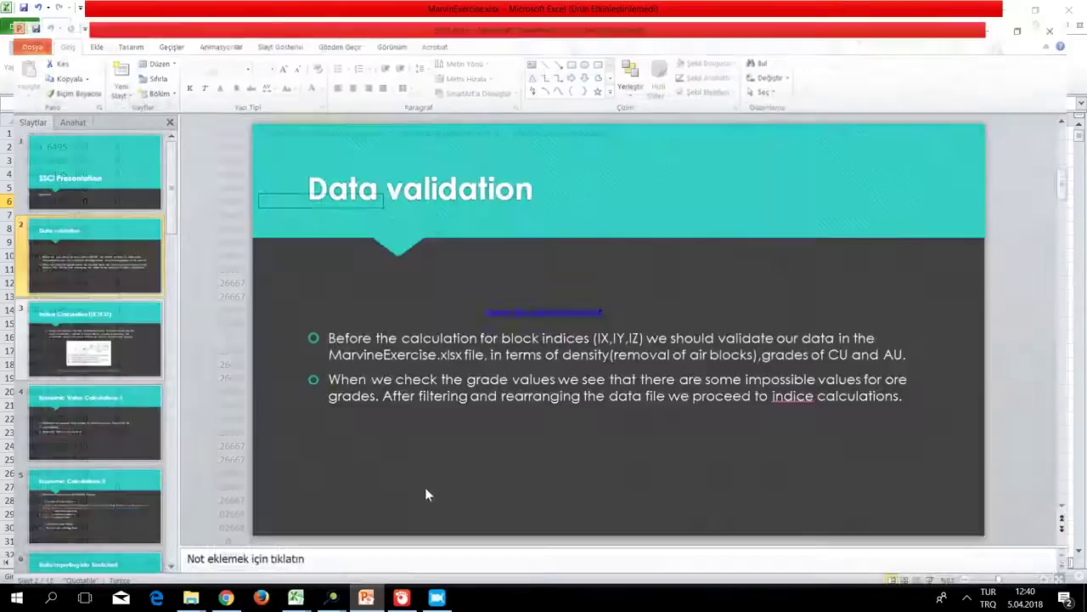
{"action": "left_click", "coordinate": [126, 347]}
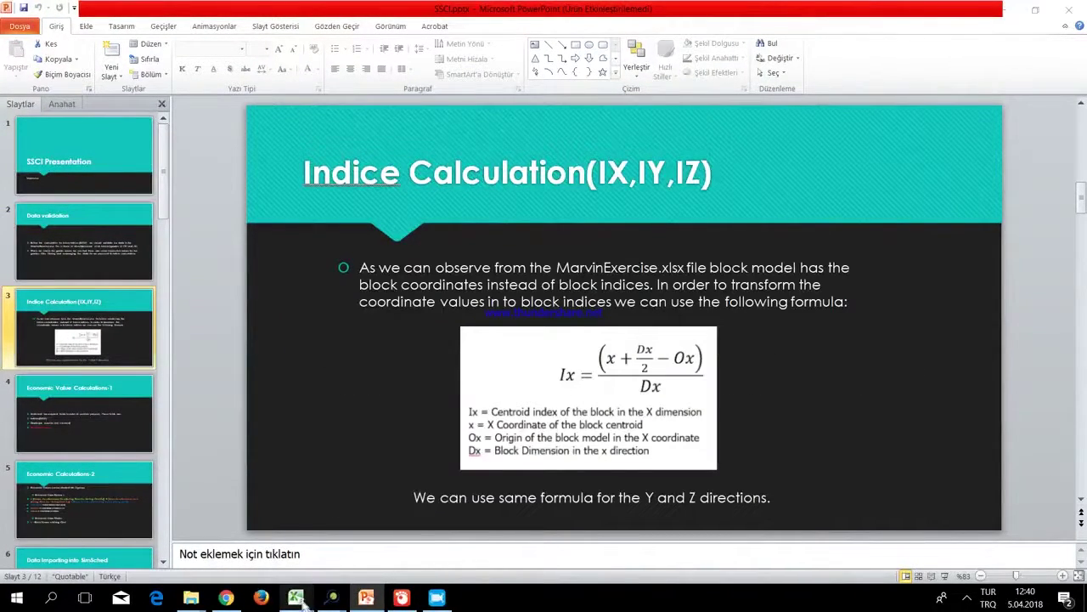
{"action": "mouse_move", "coordinate": [305, 600]}
{"action": "left_click", "coordinate": [342, 558]}
{"action": "left_click", "coordinate": [270, 575]}
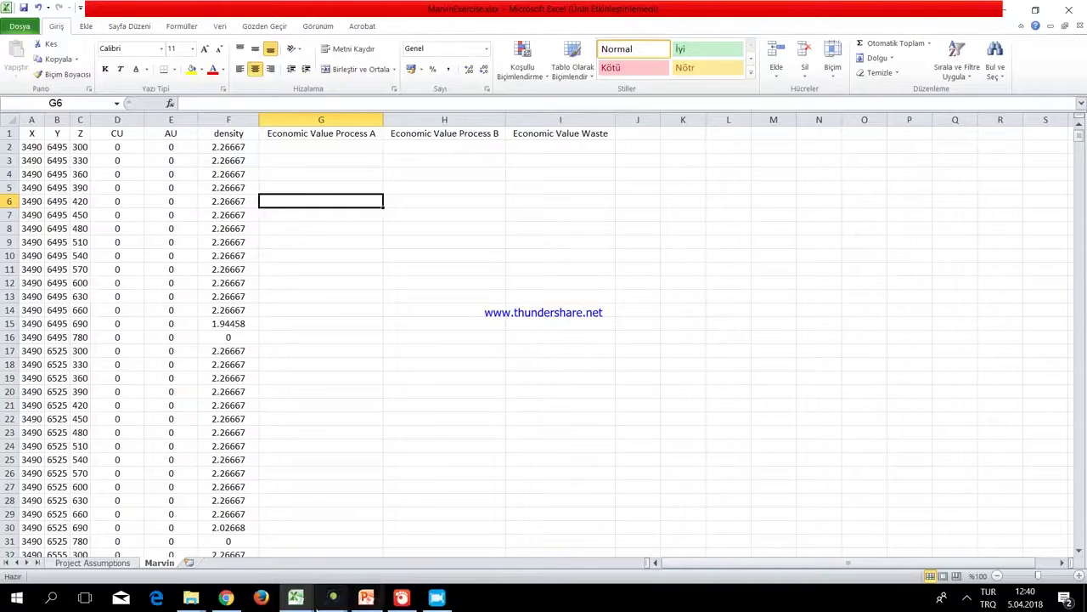
Review the Economic Calculations-2 slide in PowerPoint and the prepared Marvin2 CSV data in Excel.
{"action": "left_click", "coordinate": [366, 597]}
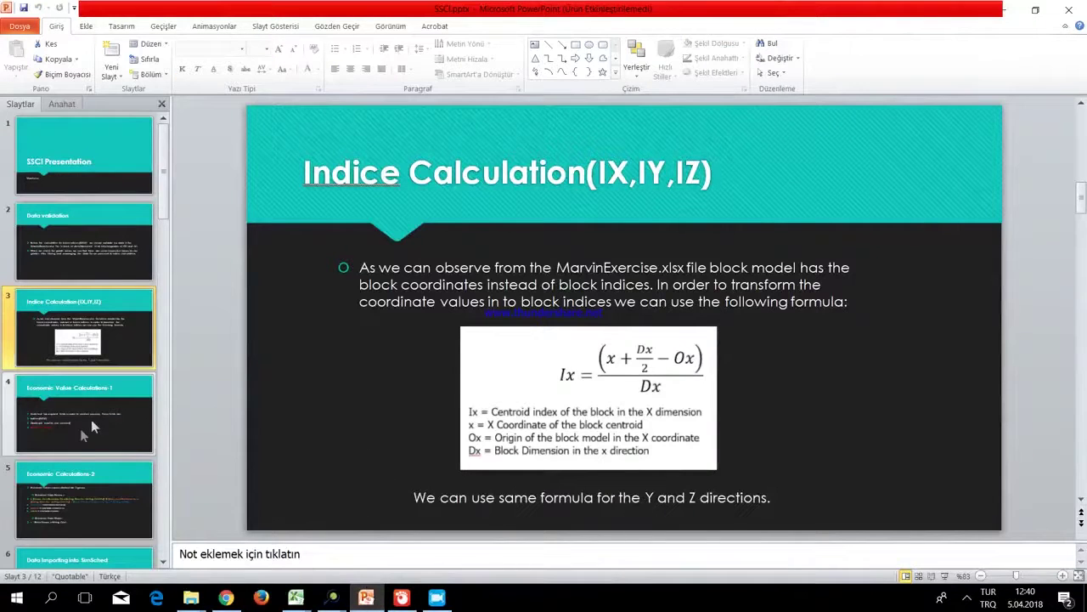
{"action": "left_click", "coordinate": [72, 496]}
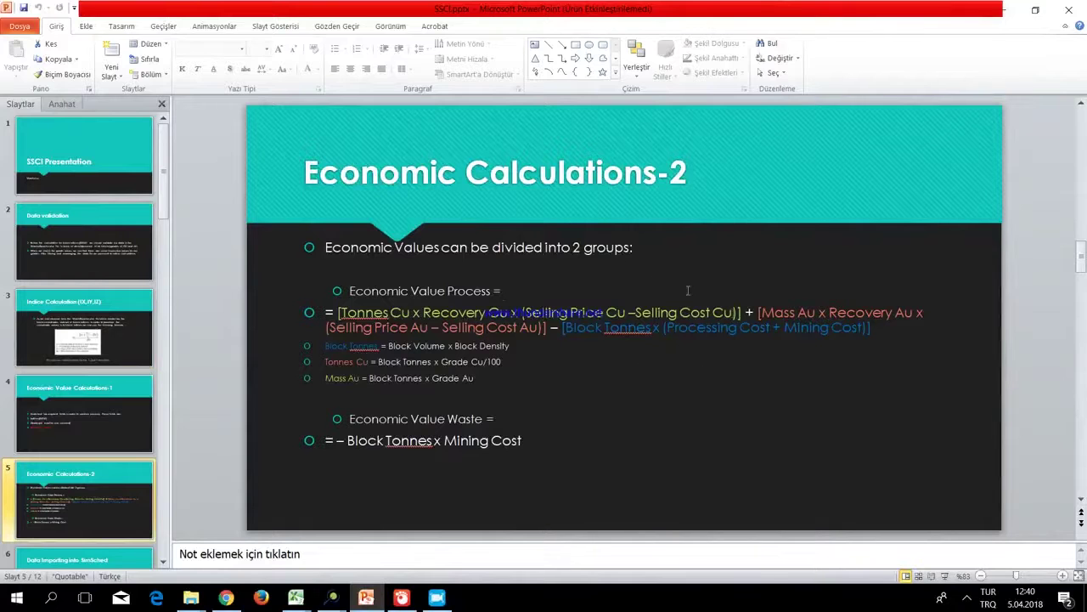
{"action": "scroll", "coordinate": [117, 516], "scroll_direction": "down", "scroll_amount": 1}
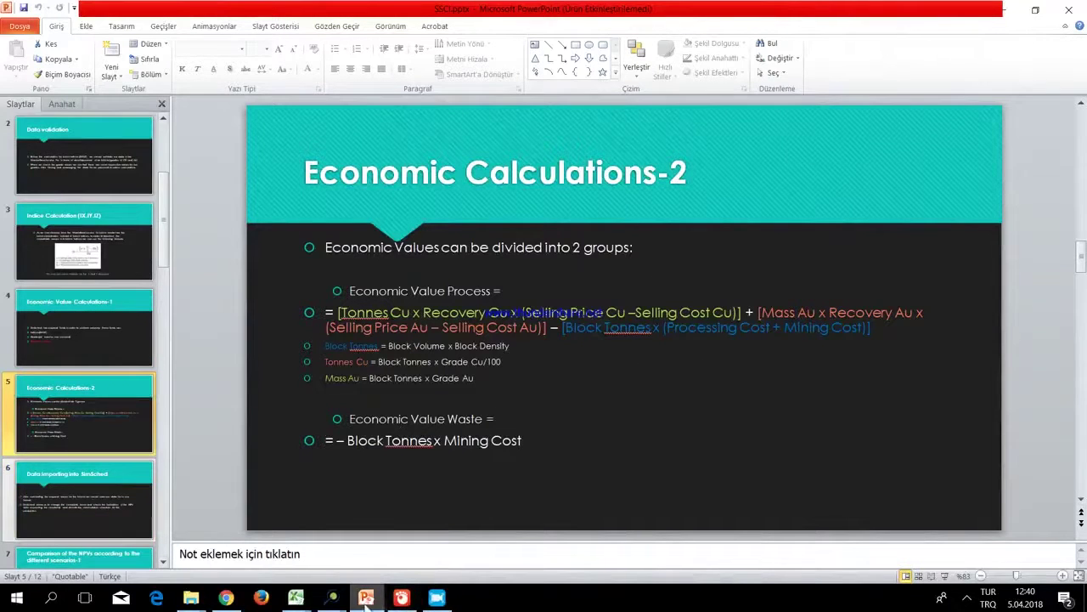
{"action": "mouse_move", "coordinate": [311, 603]}
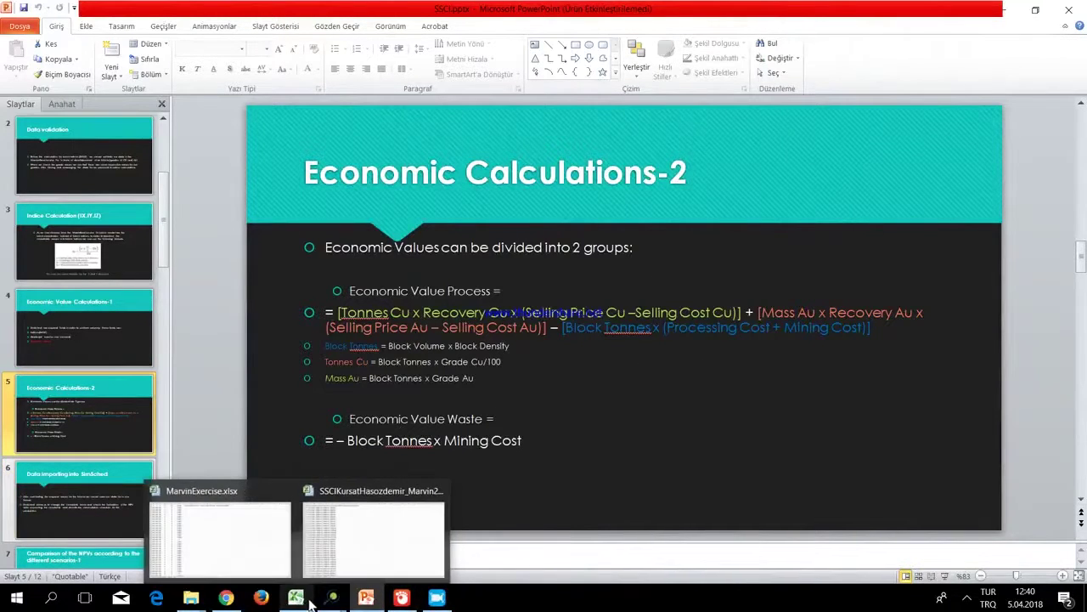
{"action": "left_click", "coordinate": [328, 567]}
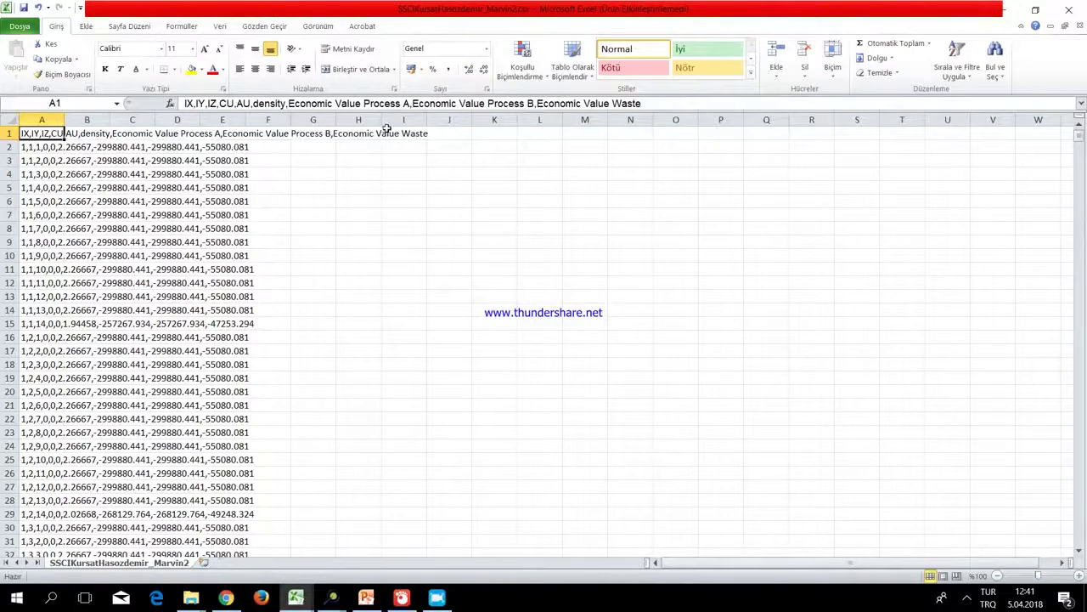
{"action": "left_click", "coordinate": [295, 597]}
Switch to SGeMS, run the SimSched Direct Block Scheduler algorithm, and bring up the MiningMath SimSched window.
{"action": "mouse_move", "coordinate": [332, 597]}
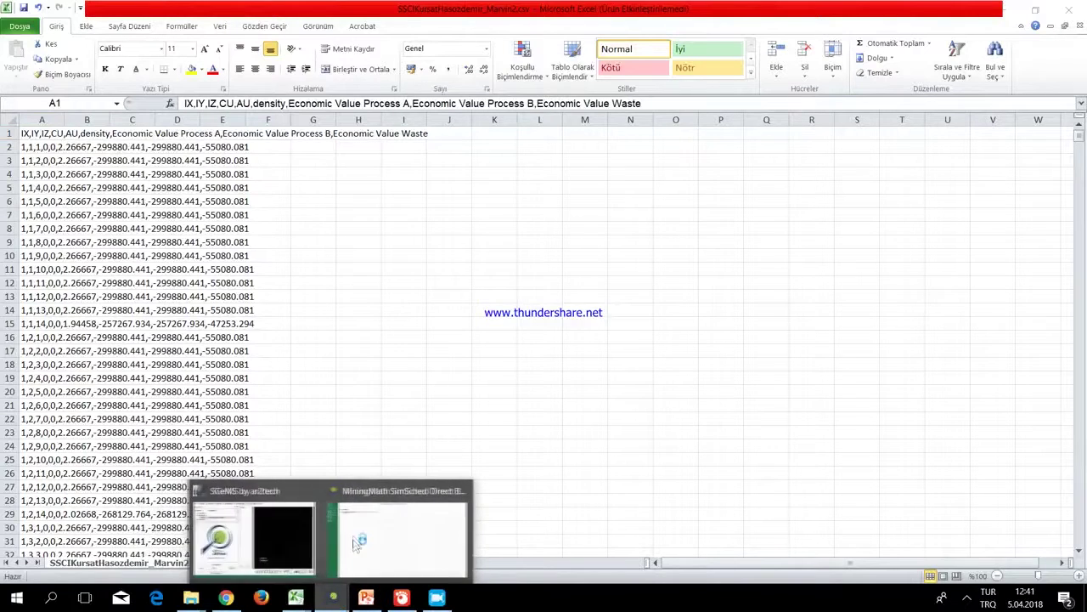
{"action": "left_click", "coordinate": [253, 550]}
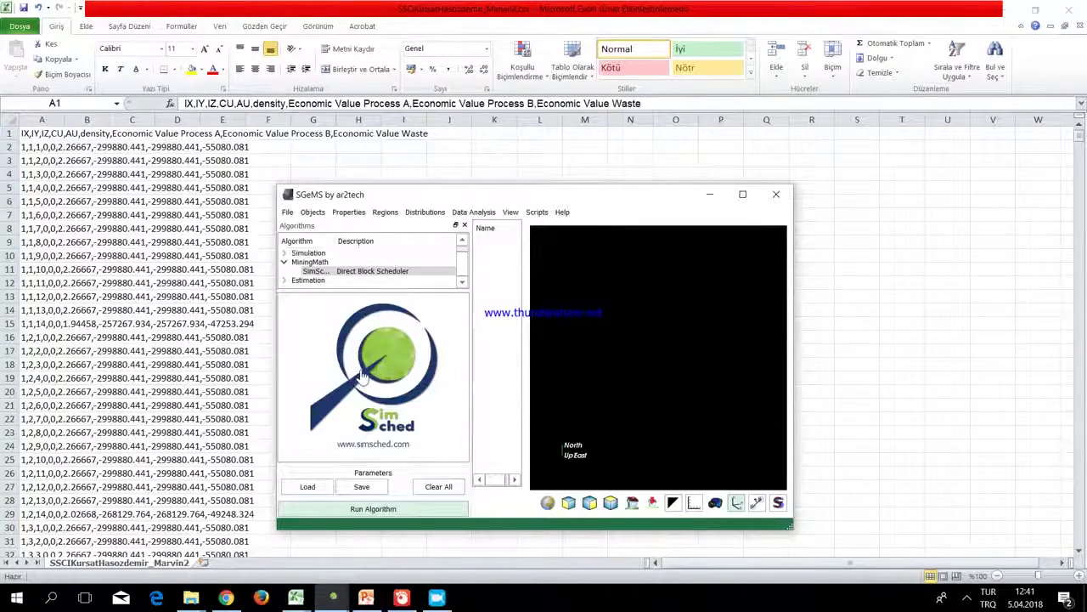
{"action": "left_click", "coordinate": [363, 510]}
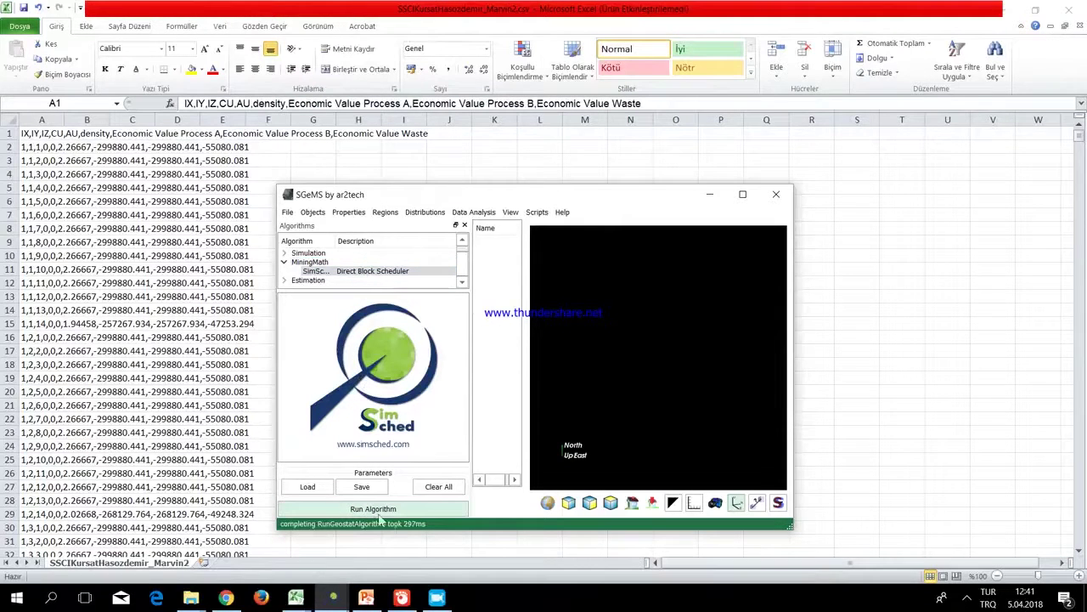
{"action": "mouse_move", "coordinate": [338, 600]}
{"action": "left_click", "coordinate": [362, 570]}
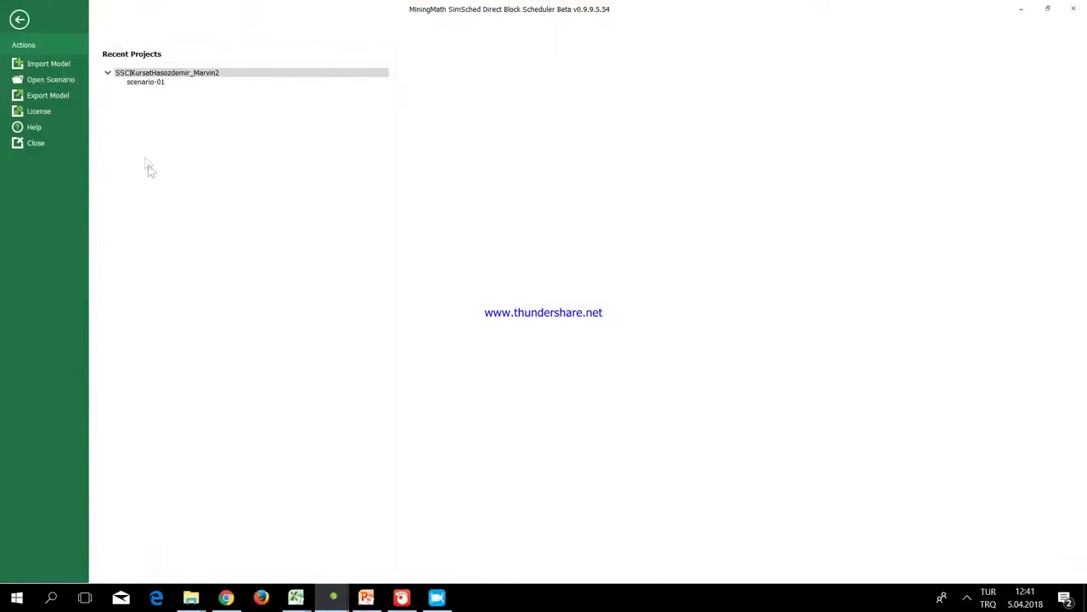
{"action": "left_click", "coordinate": [49, 64]}
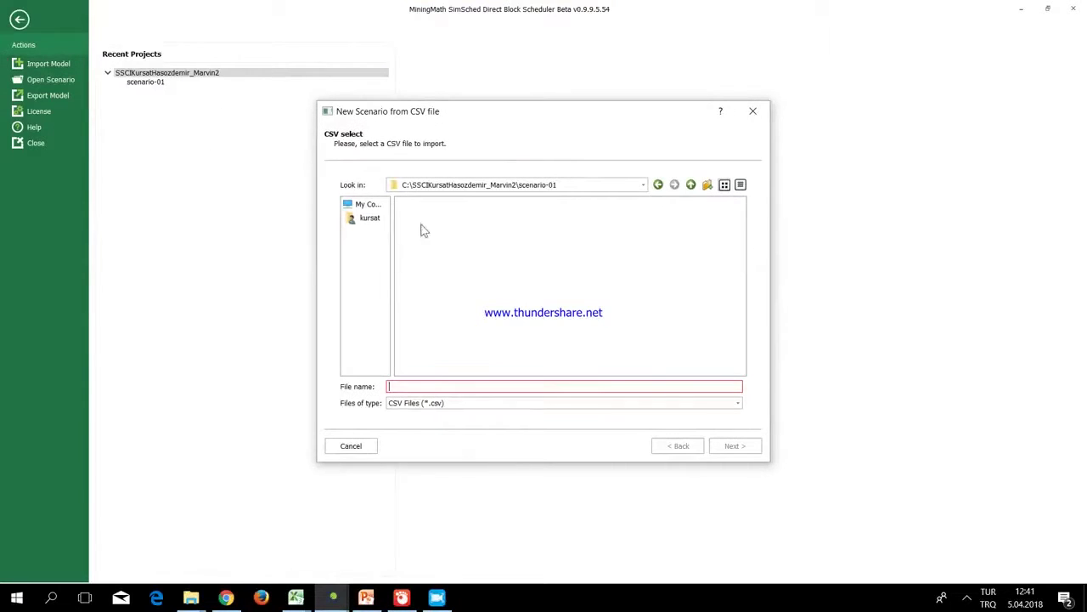
{"action": "left_click", "coordinate": [692, 185]}
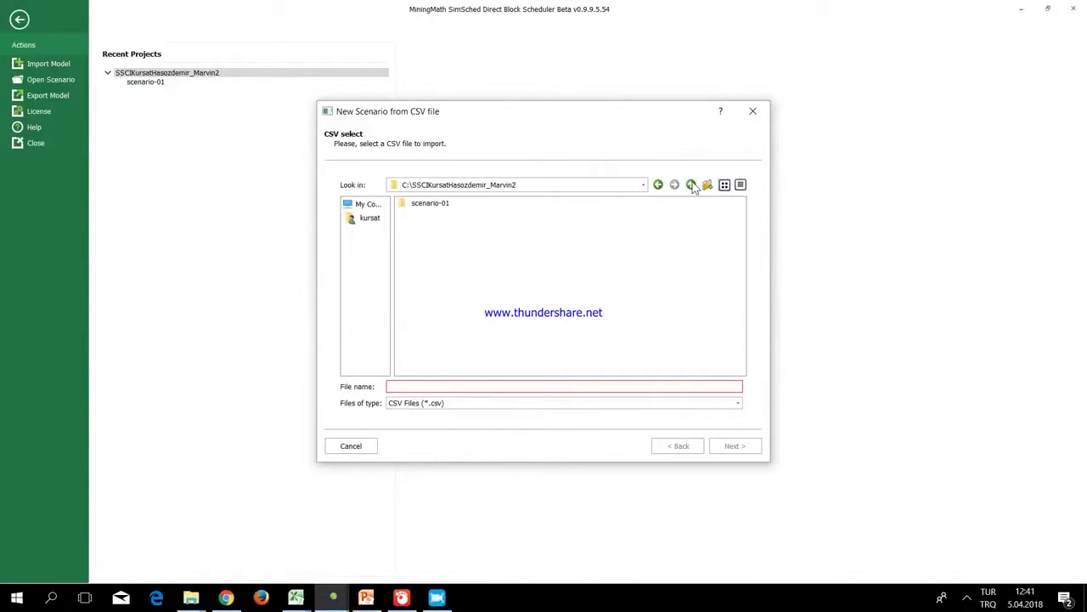
{"action": "left_click", "coordinate": [693, 185]}
{"action": "left_click", "coordinate": [693, 185]}
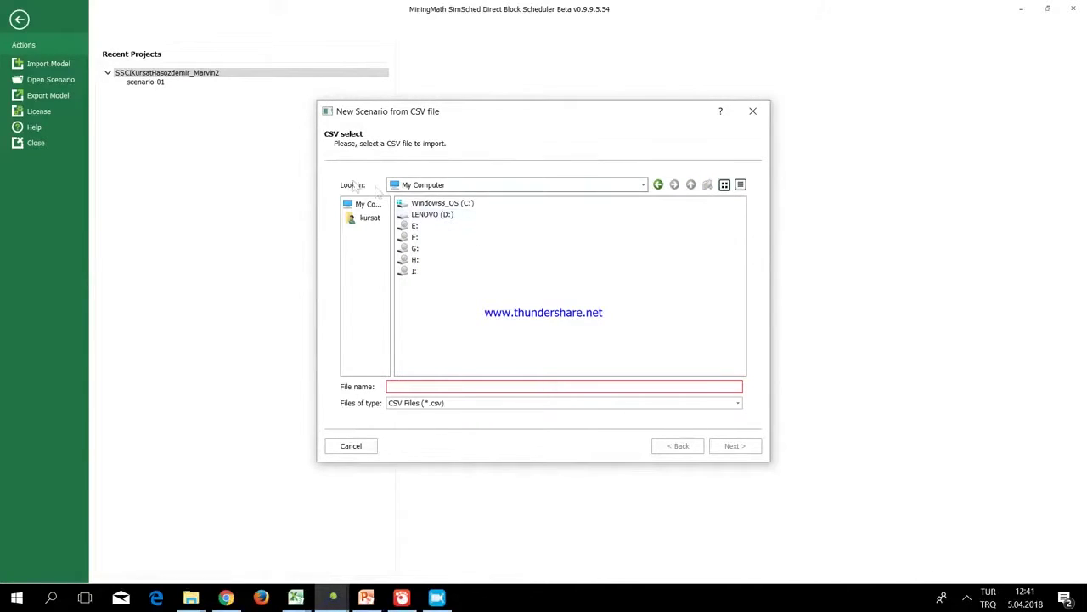
{"action": "left_click", "coordinate": [753, 111]}
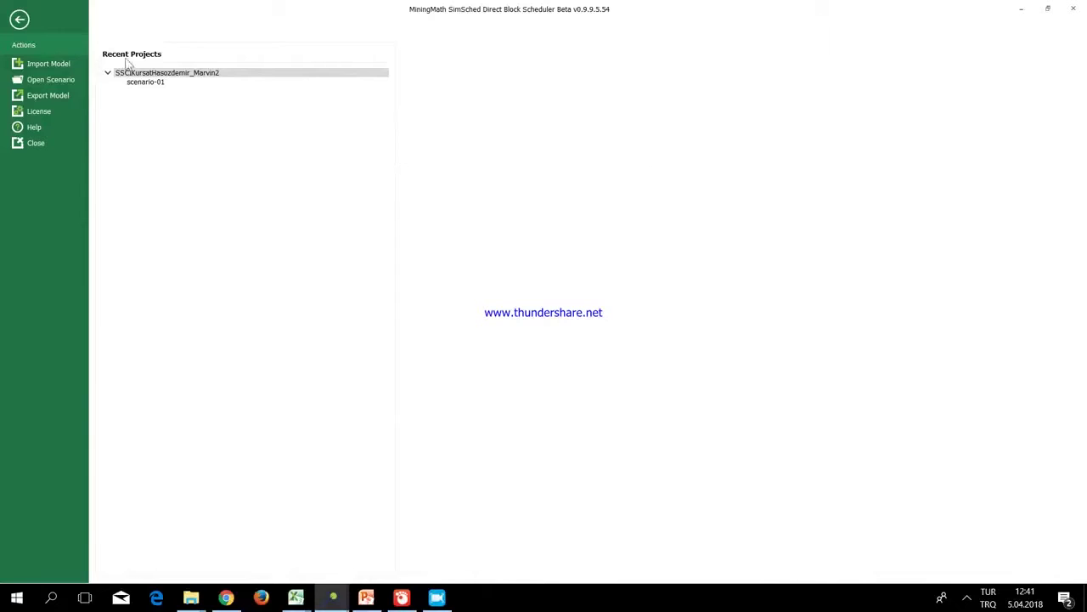
Start a model import from the Marvin2 CSV file on drive C, accepting the proposed model name, folder and scenario-01.
{"action": "left_click", "coordinate": [59, 65]}
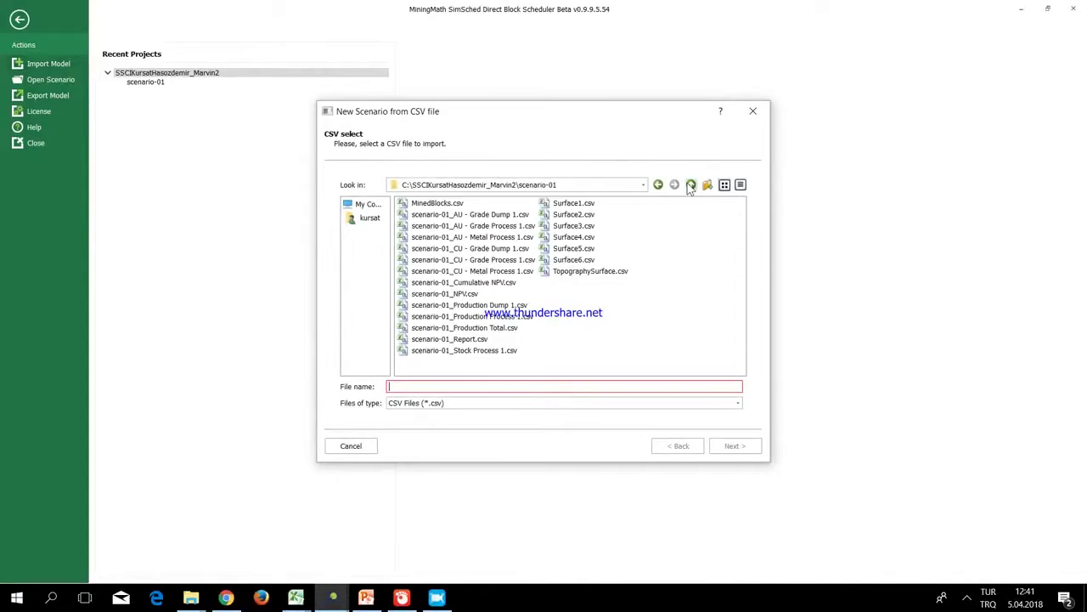
{"action": "left_click", "coordinate": [690, 186]}
{"action": "left_click", "coordinate": [691, 185]}
{"action": "left_click", "coordinate": [616, 205]}
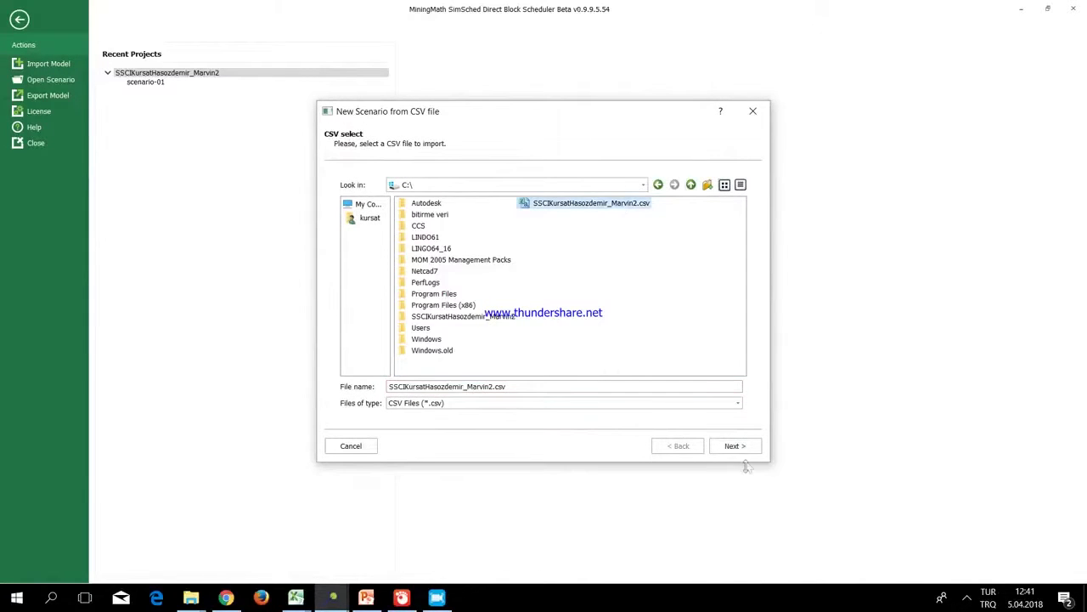
{"action": "left_click", "coordinate": [736, 446]}
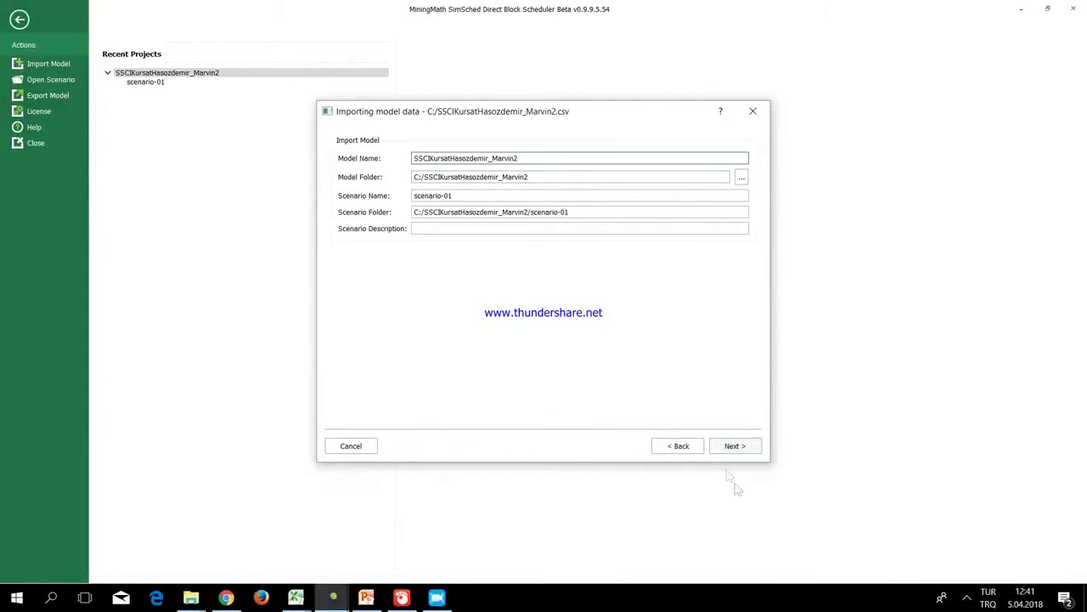
{"action": "left_click", "coordinate": [735, 446]}
{"action": "left_click", "coordinate": [592, 369]}
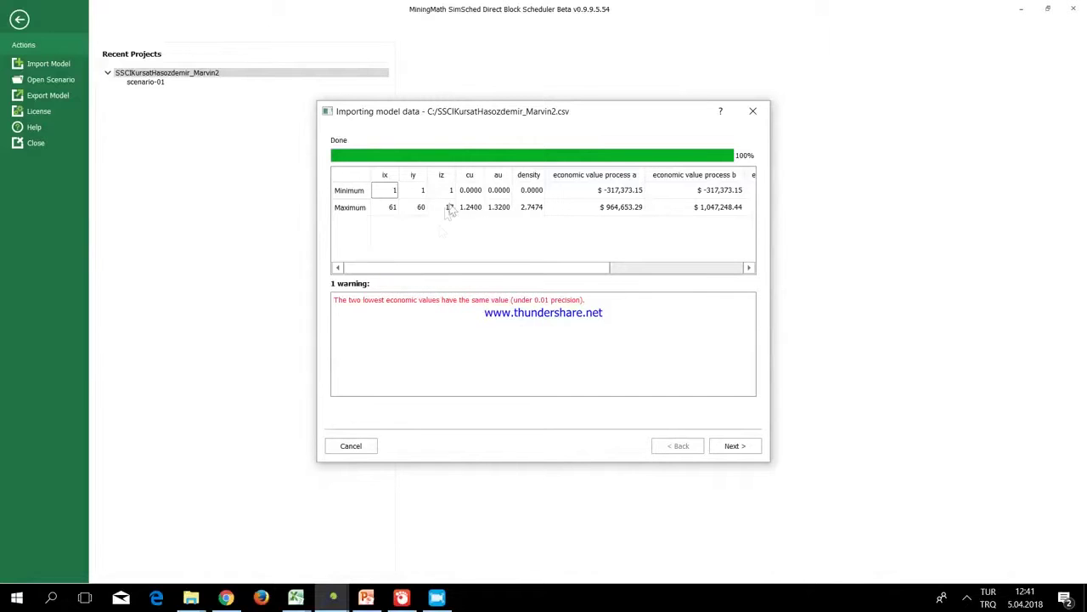
Check the imported value ranges and assign the Grade field type to the CU and AU columns.
{"action": "left_click_drag", "start_coordinate": [553, 269], "coordinate": [646, 423]}
{"action": "left_click", "coordinate": [735, 445]}
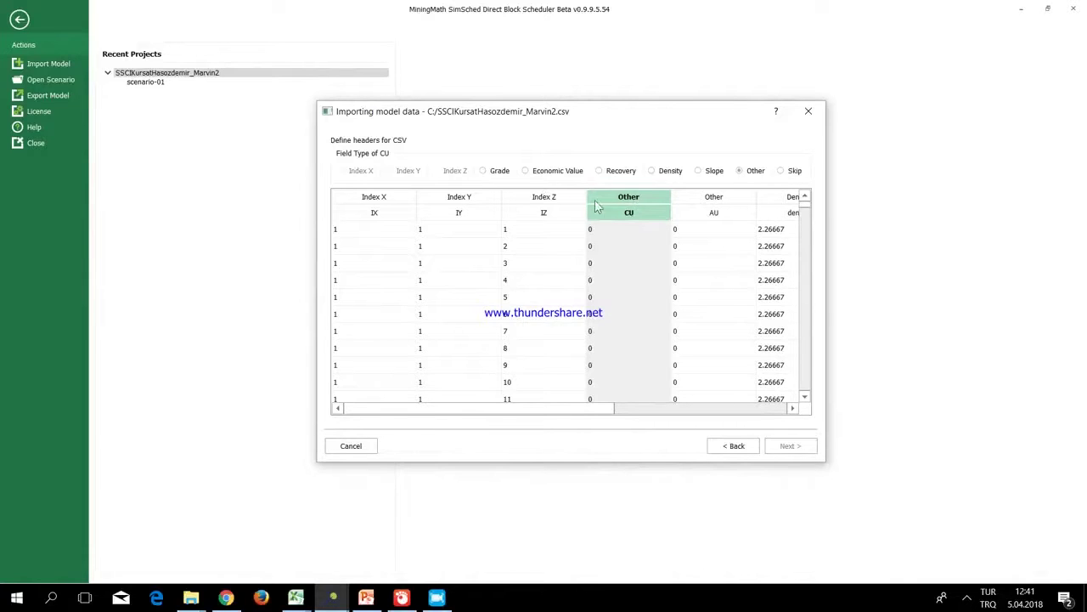
{"action": "left_click", "coordinate": [481, 172]}
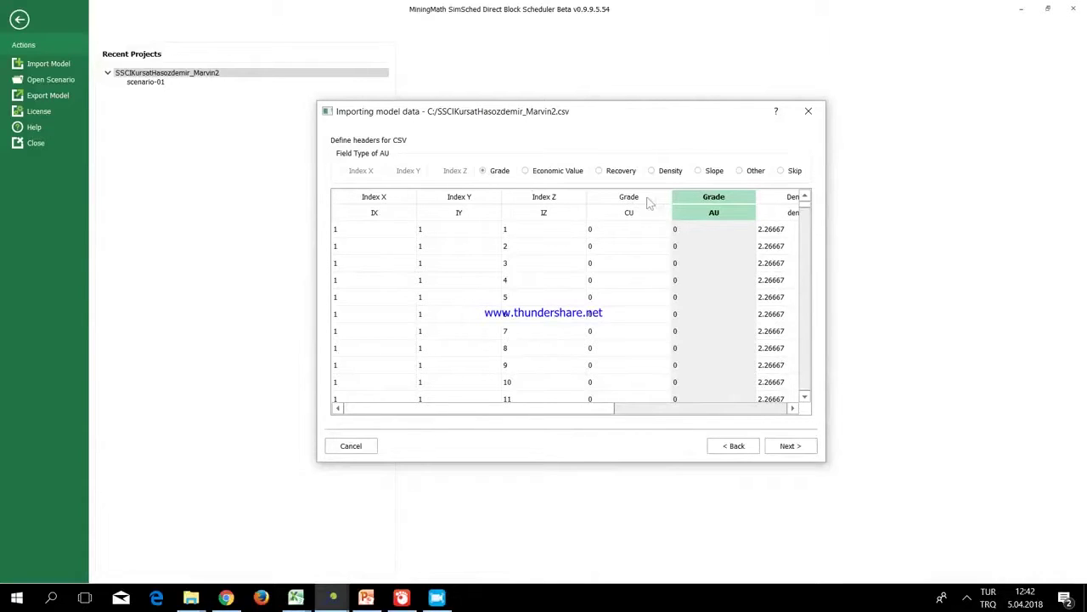
{"action": "left_click_drag", "start_coordinate": [586, 406], "coordinate": [772, 453]}
{"action": "left_click", "coordinate": [788, 446]}
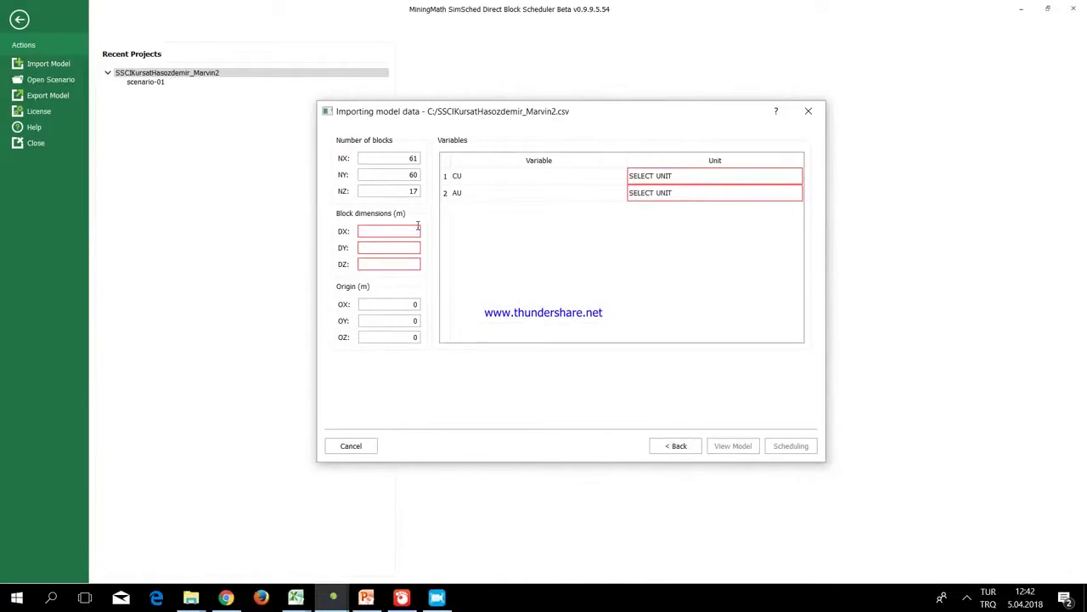
Set the block dimensions DX, DY and DZ to 30 m each, leaving the origin at 0.
{"action": "left_click", "coordinate": [417, 228]}
{"action": "type", "text": "30"}
{"action": "key", "text": "Tab"}
{"action": "type", "text": "30"}
{"action": "key", "text": "Tab"}
{"action": "type", "text": "30"}
{"action": "key", "text": "Tab"}
{"action": "key", "text": "Tab"}
{"action": "key", "text": "Tab"}
{"action": "key", "text": "Tab"}
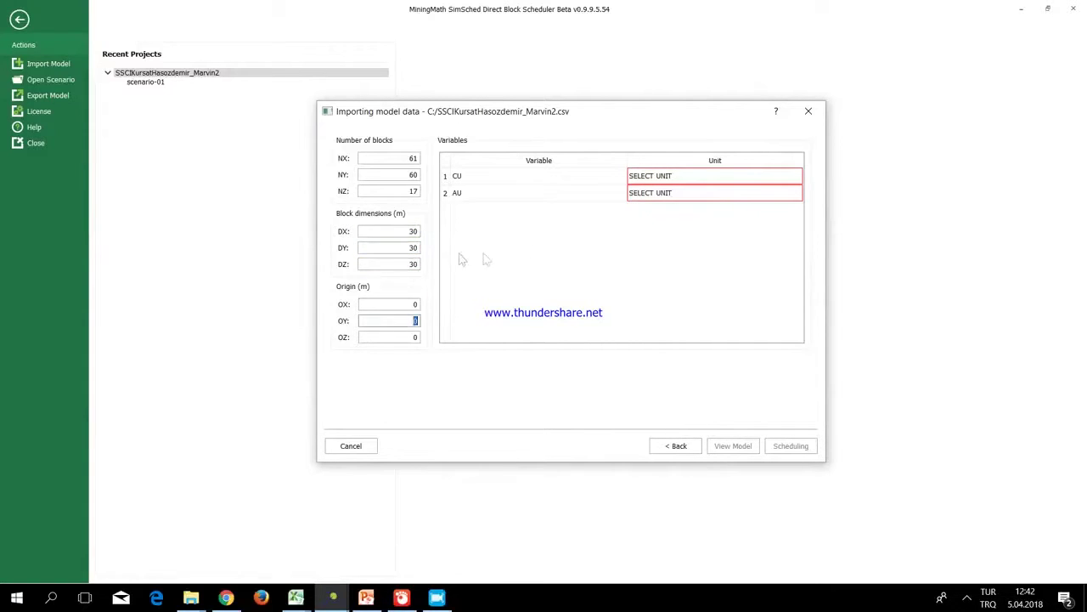
Set the CU unit to % and the AU unit to PPM, and continue to scheduling.
{"action": "left_click", "coordinate": [698, 176]}
{"action": "left_click", "coordinate": [698, 176]}
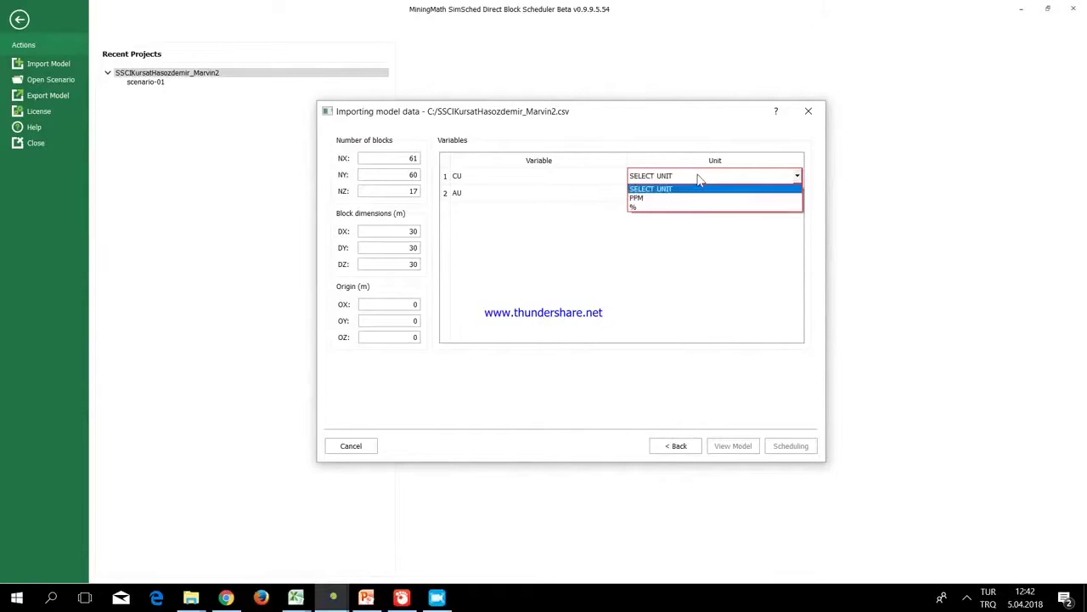
{"action": "left_click", "coordinate": [639, 207]}
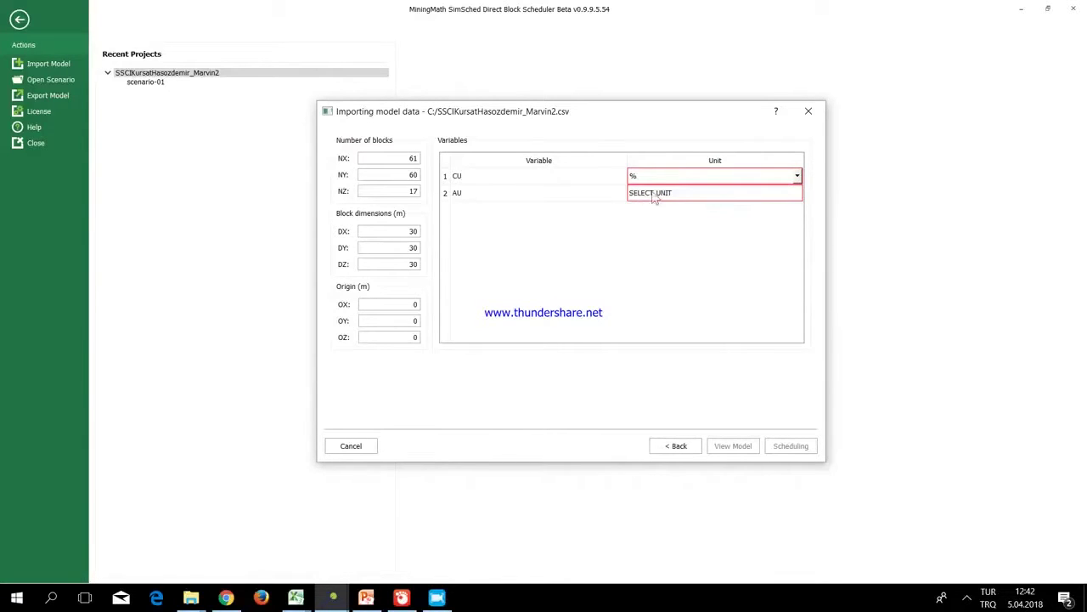
{"action": "left_click", "coordinate": [660, 198]}
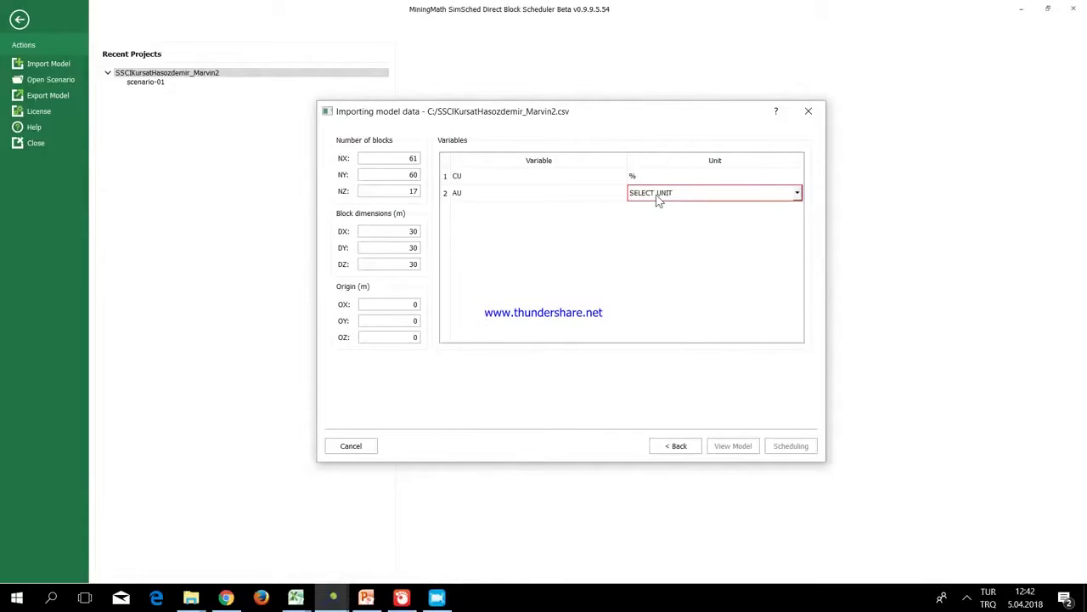
{"action": "left_click", "coordinate": [640, 215]}
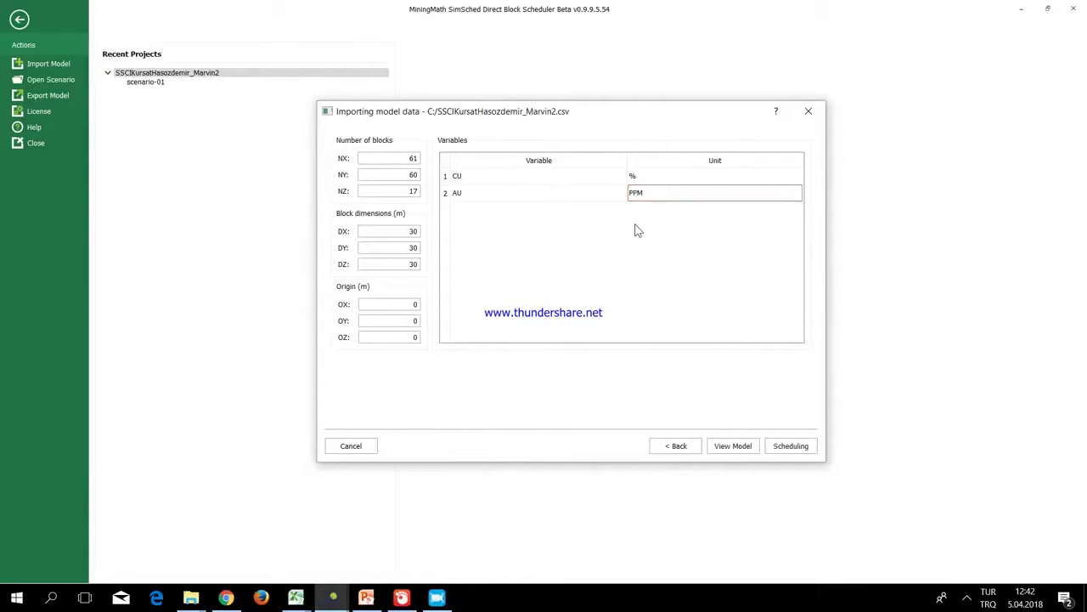
{"action": "left_click", "coordinate": [783, 445]}
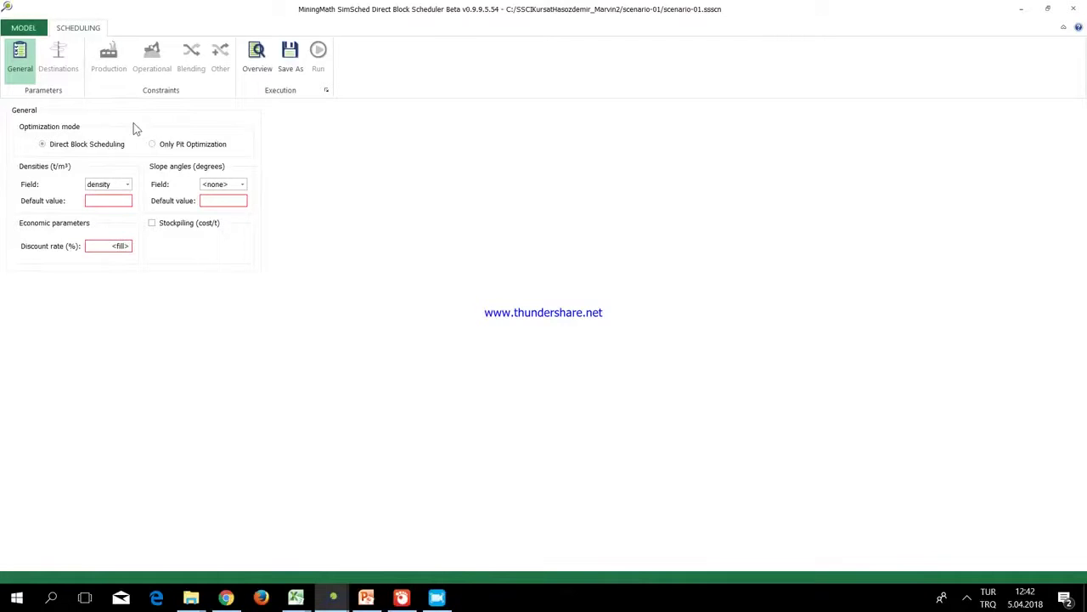
Set the general parameters: default density 2.57 t/m³, default slope angle 45 degrees and discount rate 10%.
{"action": "left_click", "coordinate": [122, 200]}
{"action": "type", "text": "2.57"}
{"action": "key", "text": "Tab"}
{"action": "left_click", "coordinate": [211, 202]}
{"action": "type", "text": "45"}
{"action": "key", "text": "Tab"}
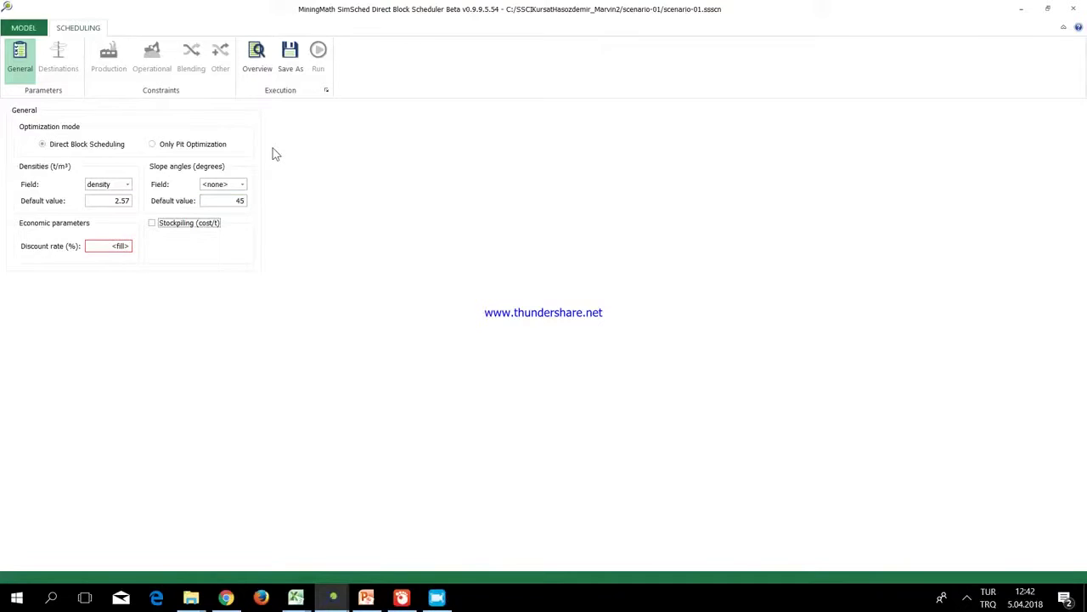
{"action": "left_click", "coordinate": [115, 244]}
{"action": "type", "text": "10"}
{"action": "key", "text": "Tab"}
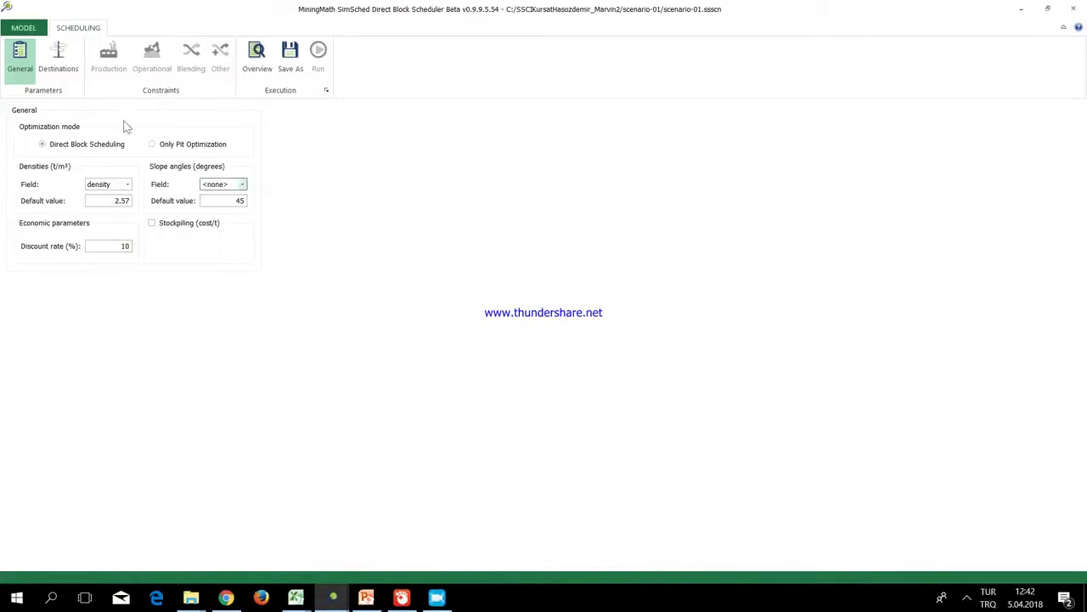
Add a process destination with recoveries of 0.88 for CU and 0.6 for AU, using Economic Value Process A.
{"action": "left_click", "coordinate": [58, 60]}
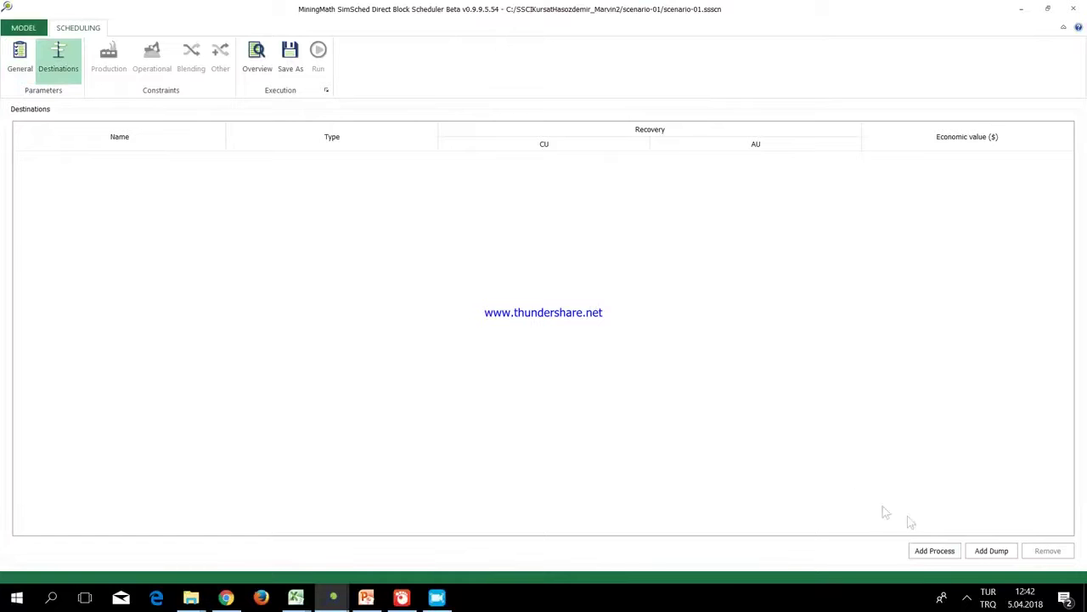
{"action": "left_click", "coordinate": [934, 550]}
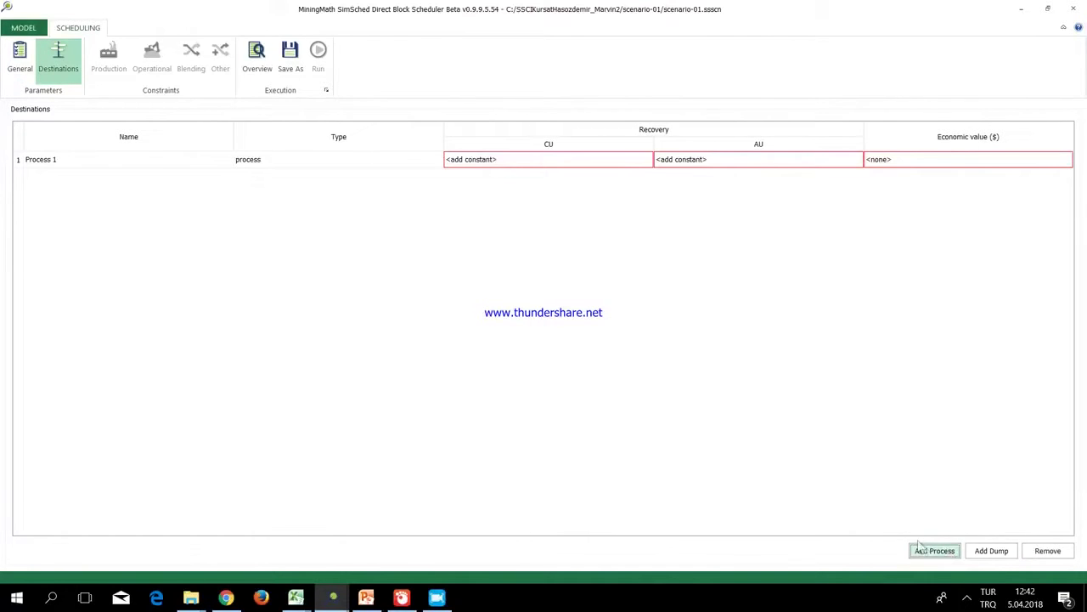
{"action": "left_click", "coordinate": [480, 165]}
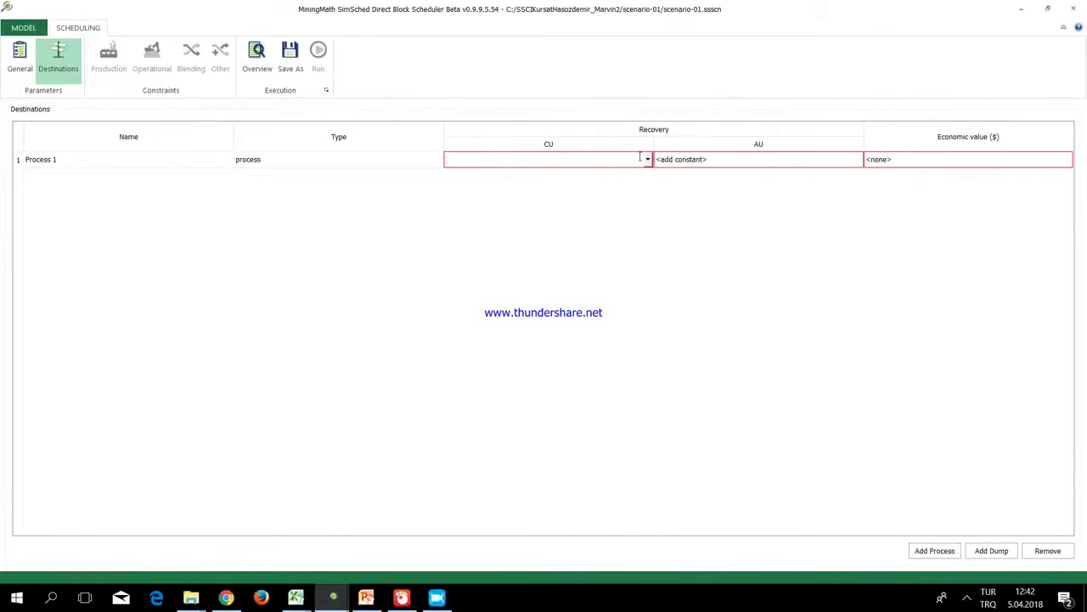
{"action": "type", "text": "0.88"}
{"action": "key", "text": "Tab"}
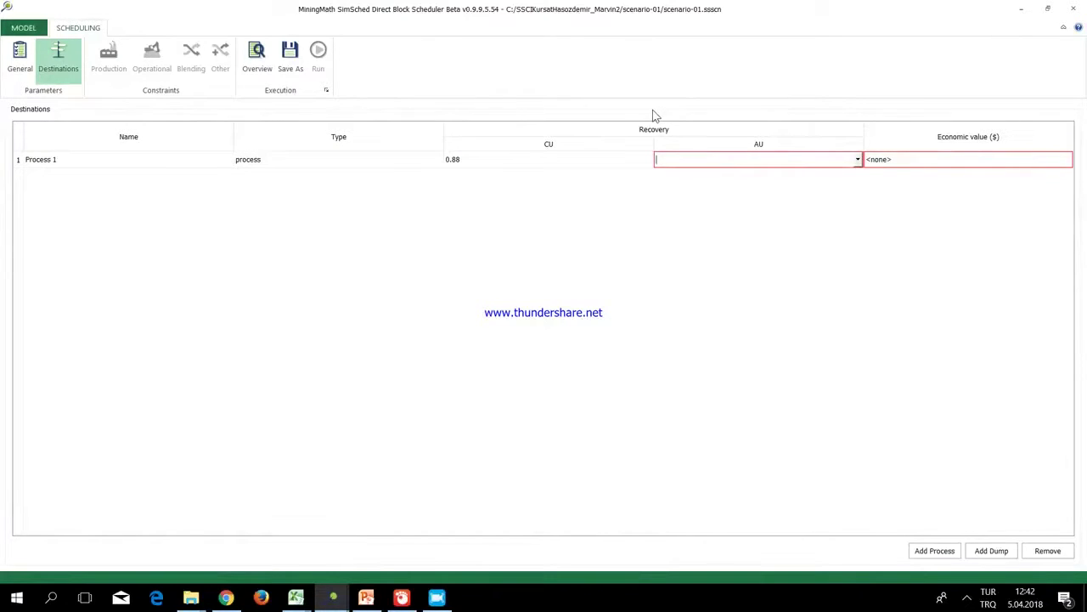
{"action": "type", "text": "0.6"}
{"action": "key", "text": "Tab"}
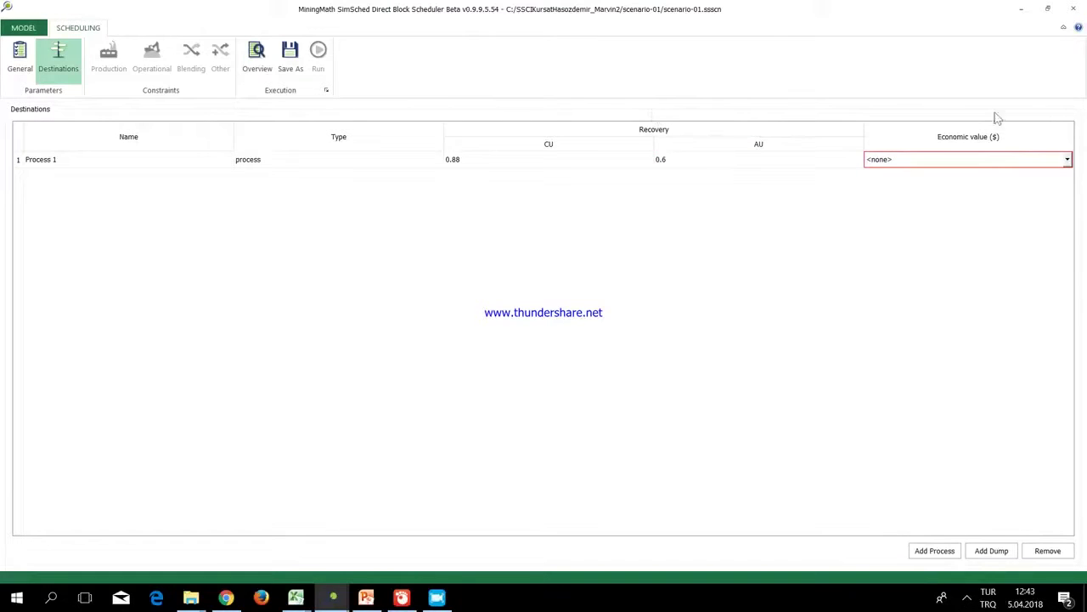
{"action": "left_click", "coordinate": [1010, 161]}
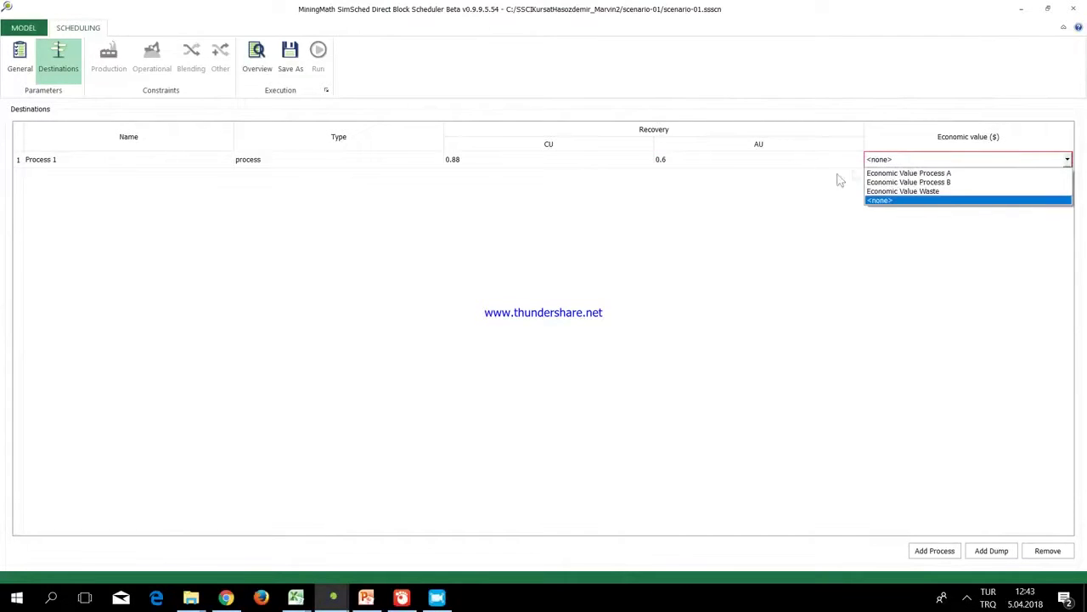
{"action": "left_click", "coordinate": [913, 173]}
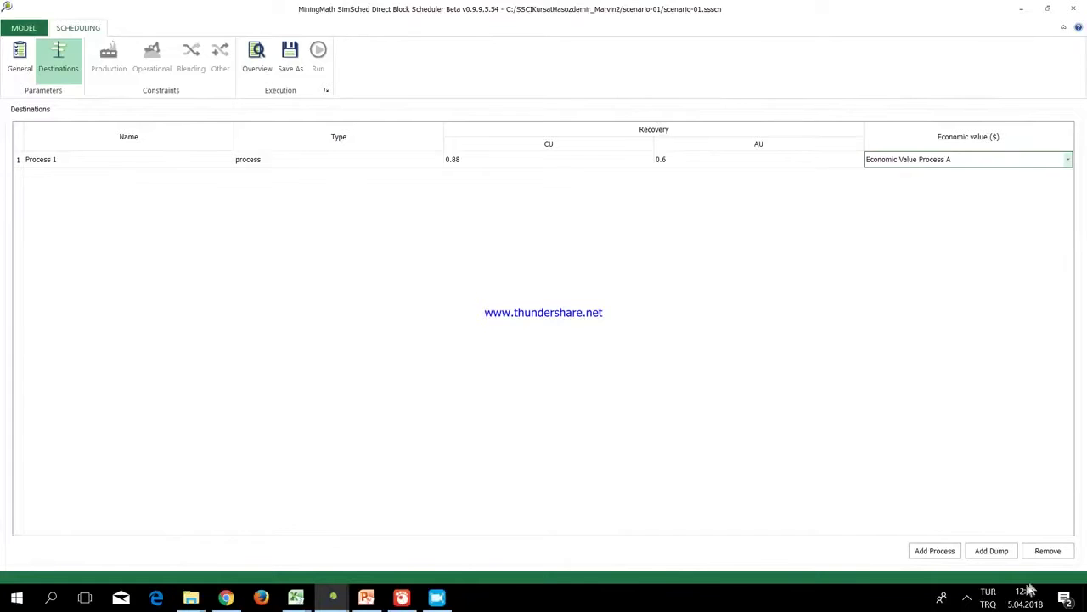
Add a dump destination and assign Economic Value Waste as its economic value.
{"action": "left_click", "coordinate": [992, 554]}
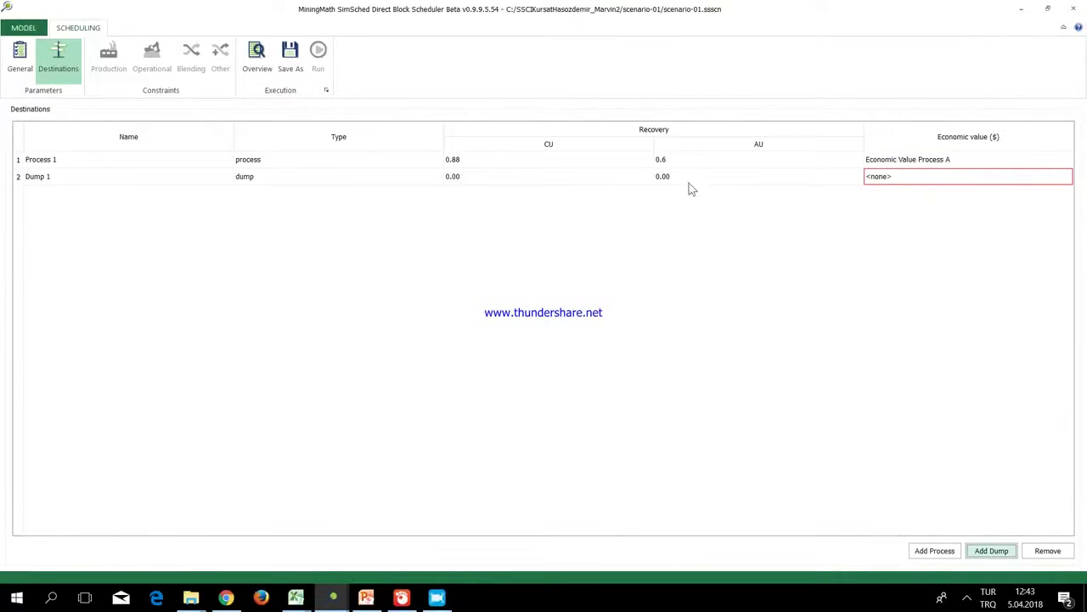
{"action": "left_click", "coordinate": [916, 181]}
{"action": "left_click", "coordinate": [916, 181]}
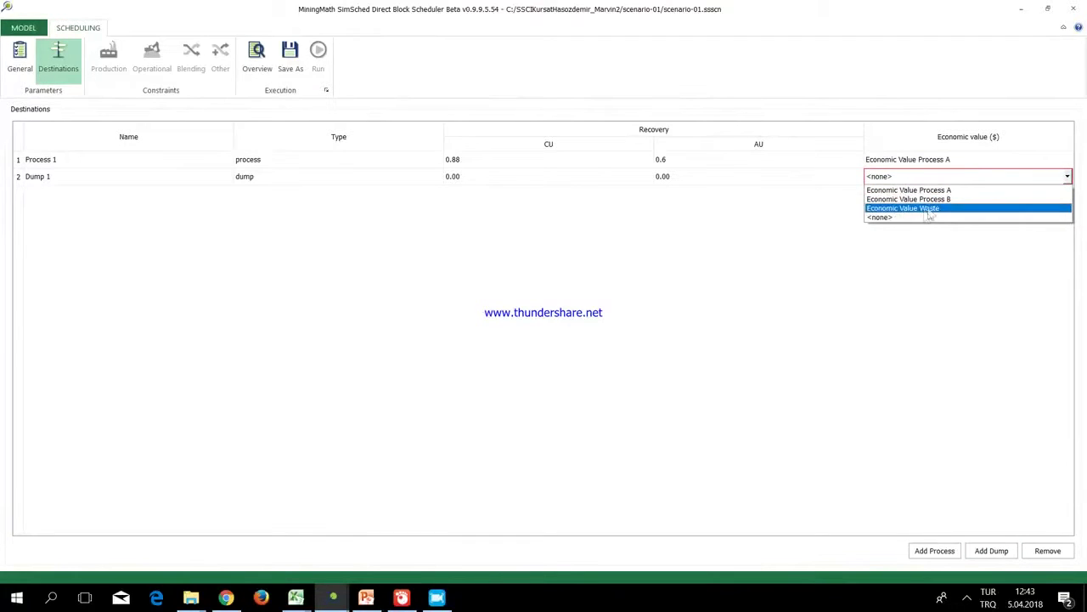
{"action": "left_click", "coordinate": [914, 209]}
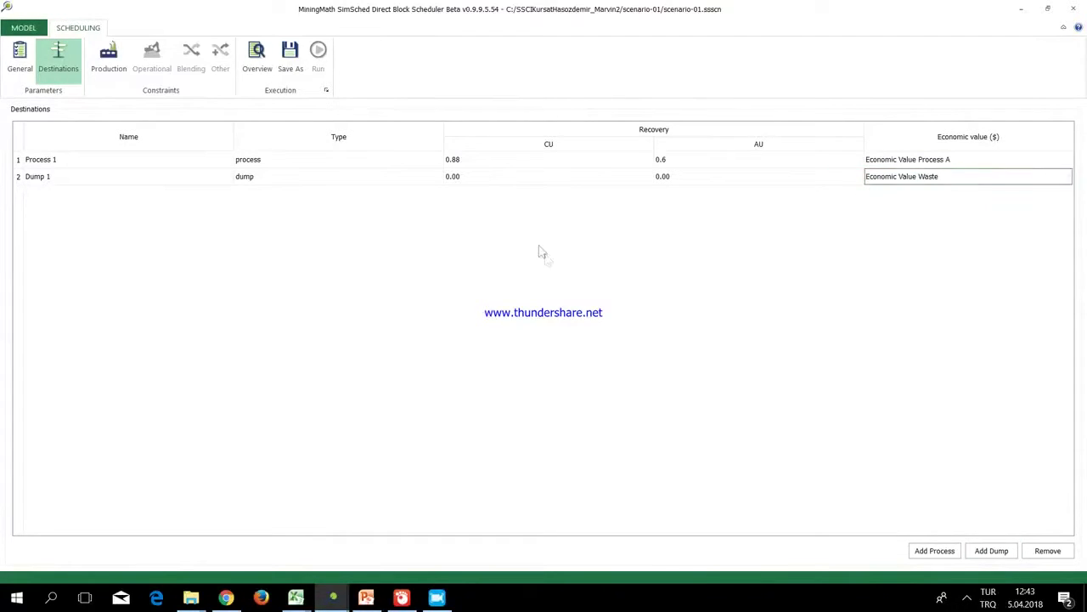
Set the production limits to 10,000,000 t for Process 1 and 60,000,000 t in total, leaving Dump 1 unlimited.
{"action": "left_click", "coordinate": [109, 61]}
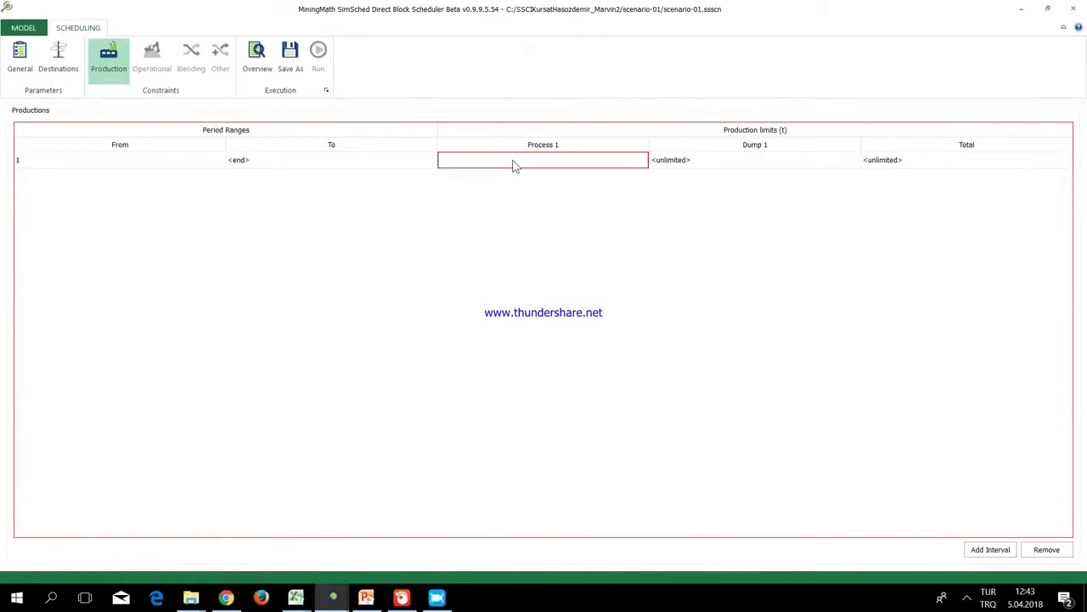
{"action": "left_click", "coordinate": [930, 163]}
{"action": "type", "text": "60,000,000"}
{"action": "key", "text": "Tab"}
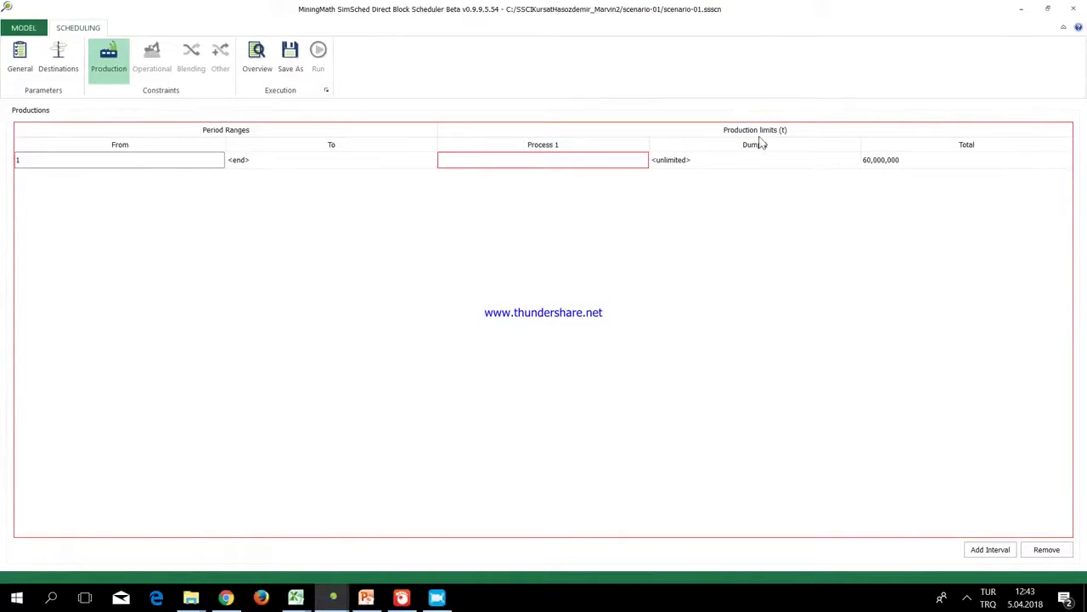
{"action": "left_click", "coordinate": [474, 160]}
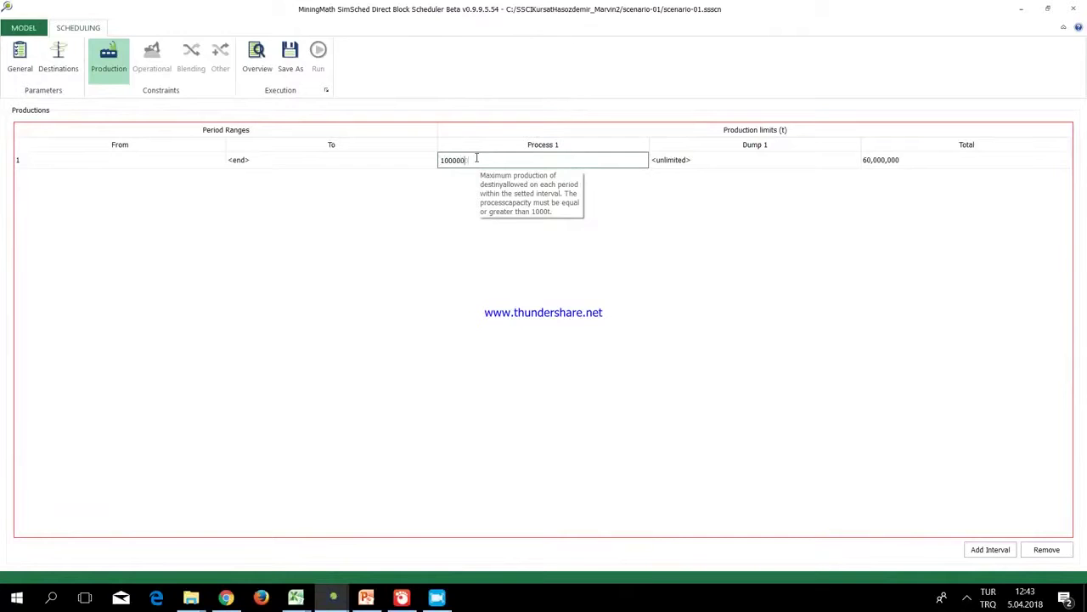
{"action": "key", "text": "Tab"}
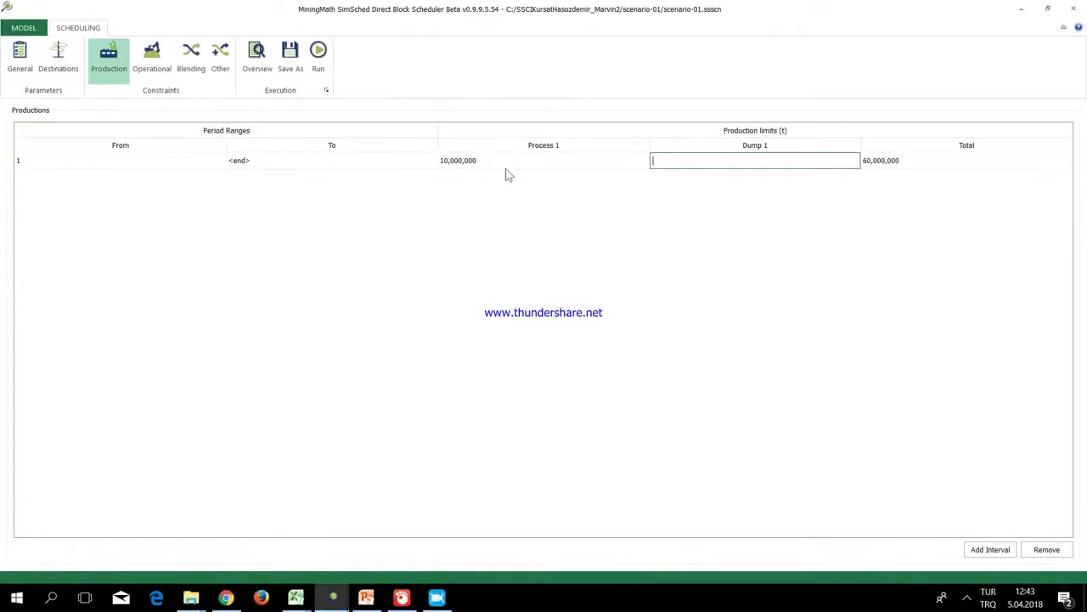
{"action": "key", "text": "Tab"}
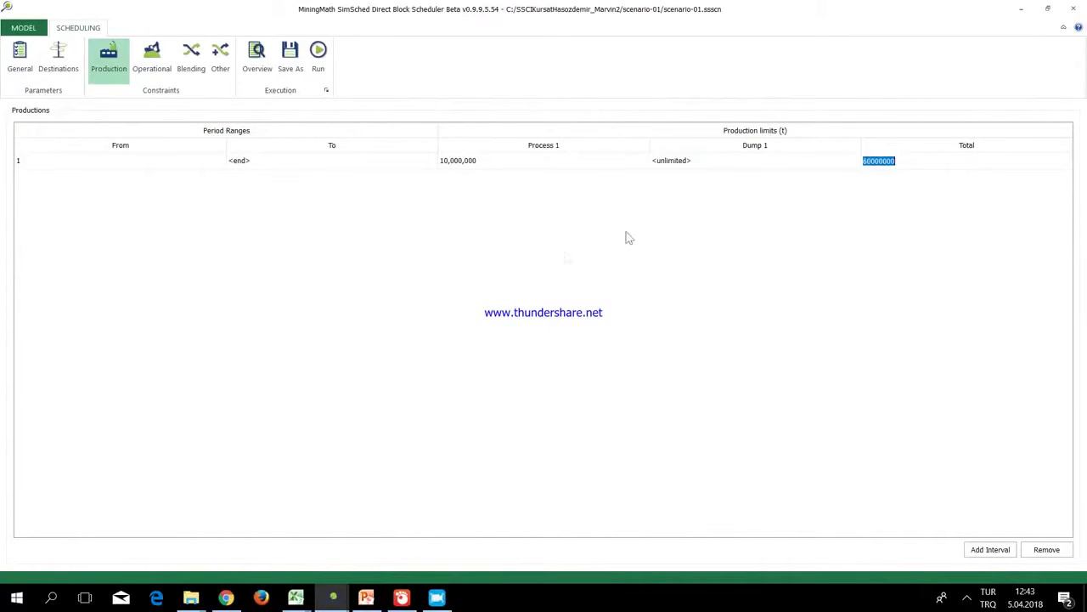
{"action": "key", "text": "Return"}
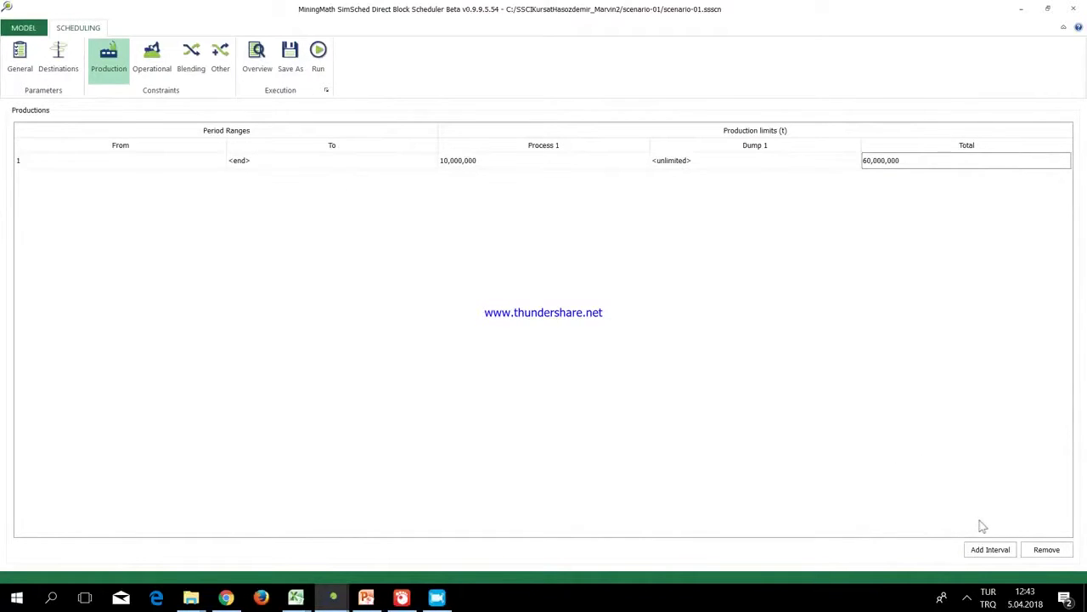
Review the operational and blending constraints and the scenario overview, and save the scenario as scenario-01.
{"action": "left_click", "coordinate": [152, 60]}
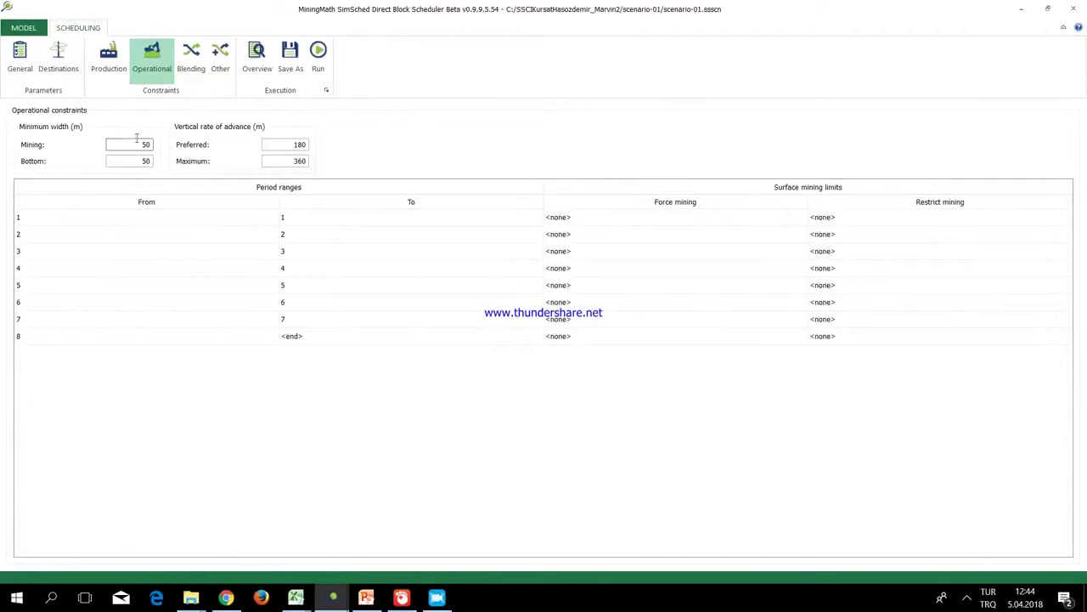
{"action": "left_click", "coordinate": [191, 59]}
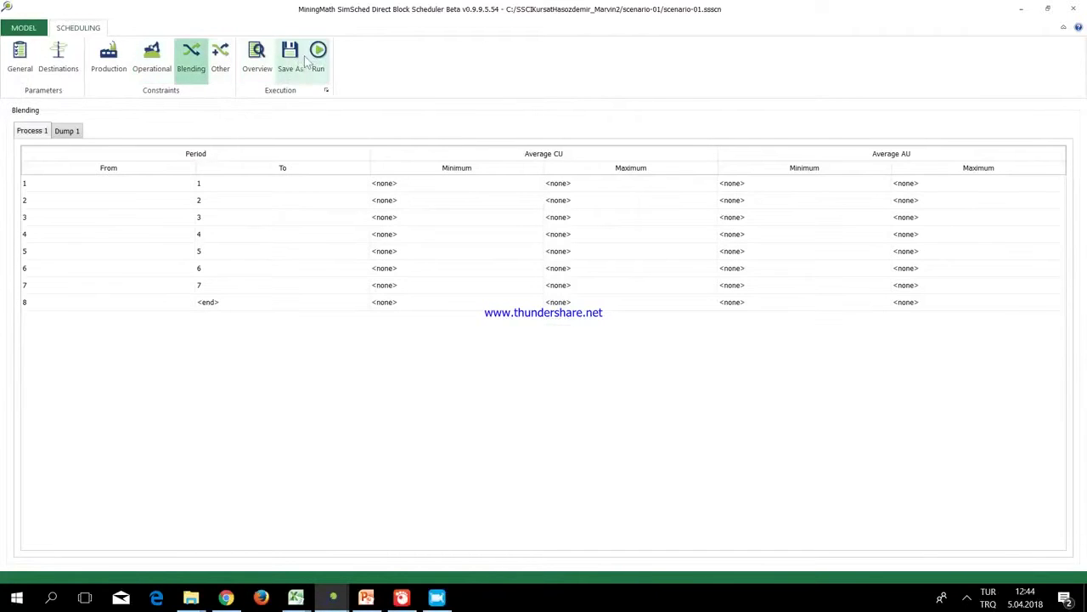
{"action": "left_click", "coordinate": [259, 64]}
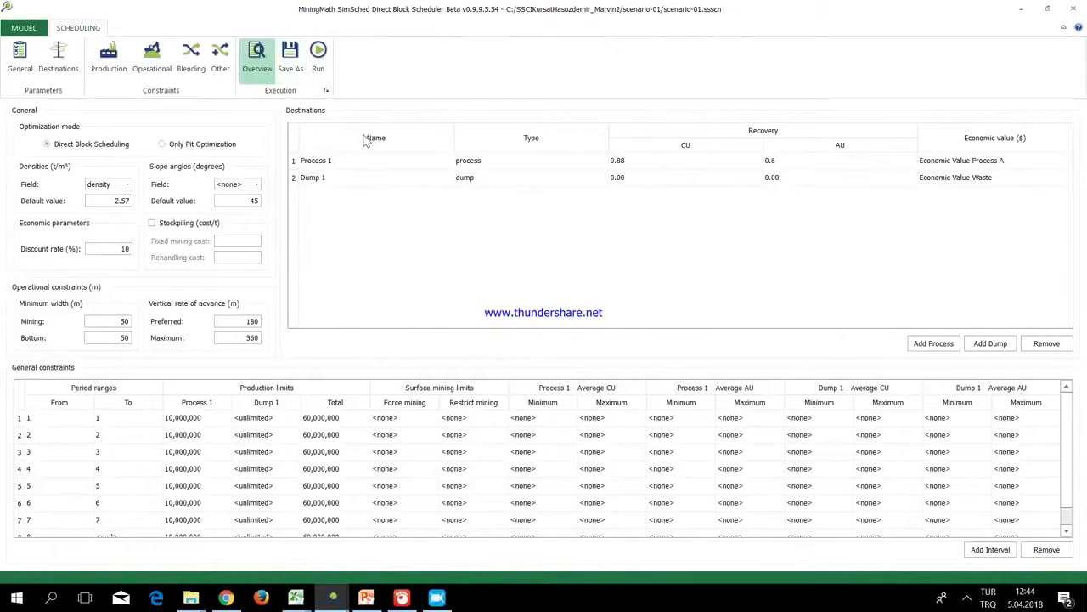
{"action": "left_click", "coordinate": [290, 56]}
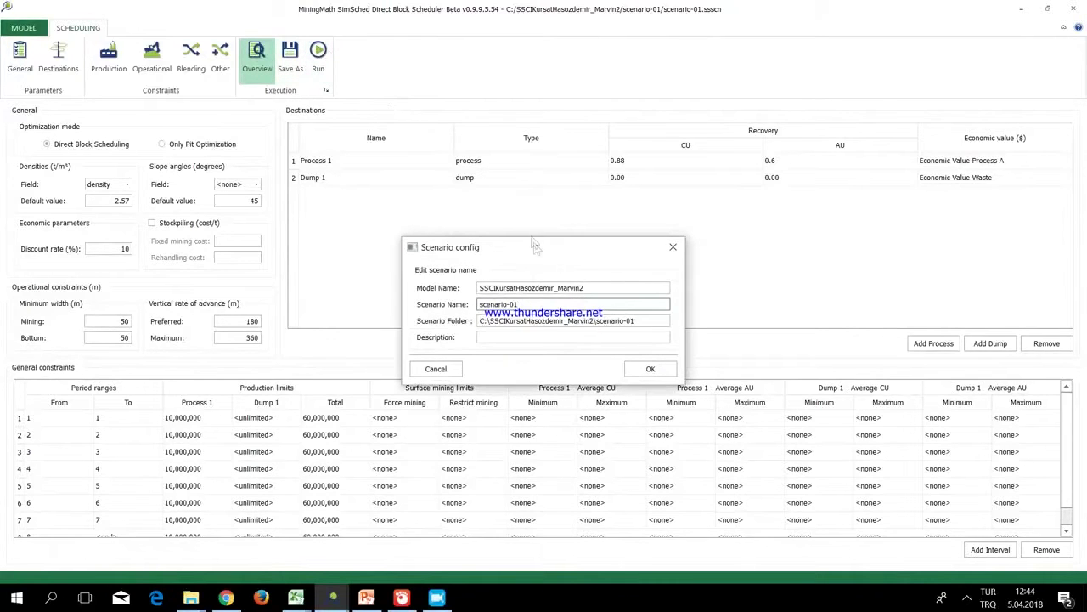
{"action": "left_click", "coordinate": [651, 371]}
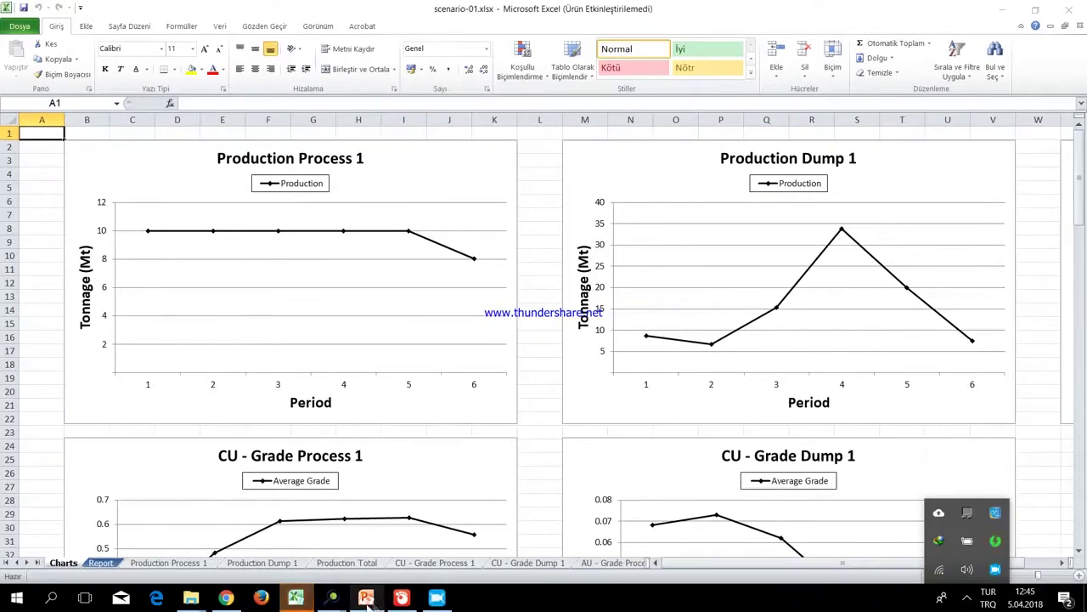
Examine the production, grade, metal, NPV and cumulative NPV charts in the scenario-01.xlsx workbook in Excel.
{"action": "mouse_move", "coordinate": [302, 602]}
{"action": "left_click", "coordinate": [485, 462]}
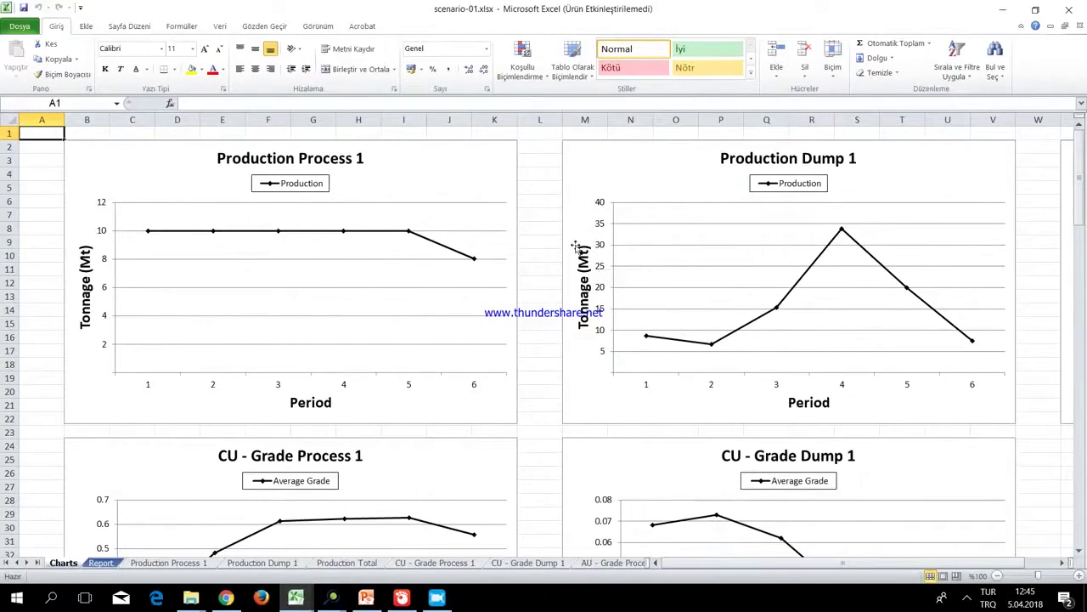
{"action": "scroll", "coordinate": [598, 305], "scroll_direction": "down", "scroll_amount": 3}
{"action": "scroll", "coordinate": [598, 305], "scroll_direction": "down", "scroll_amount": 20}
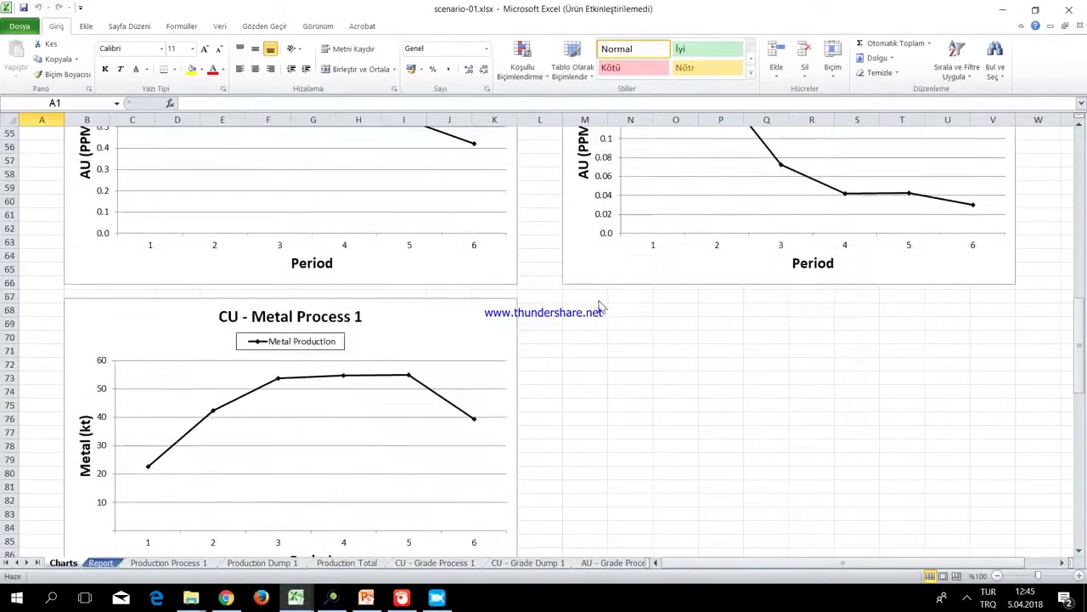
{"action": "scroll", "coordinate": [412, 294], "scroll_direction": "down", "scroll_amount": 7}
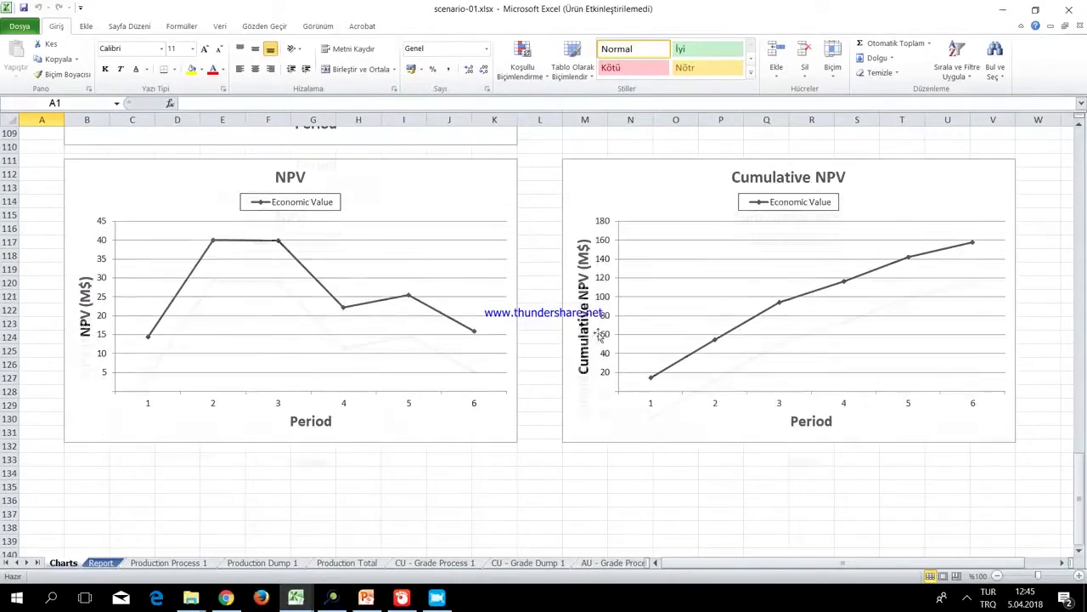
{"action": "scroll", "coordinate": [574, 304], "scroll_direction": "down", "scroll_amount": 3}
{"action": "scroll", "coordinate": [578, 299], "scroll_direction": "up", "scroll_amount": 6}
{"action": "scroll", "coordinate": [301, 261], "scroll_direction": "up", "scroll_amount": 1}
{"action": "scroll", "coordinate": [670, 403], "scroll_direction": "down", "scroll_amount": 1}
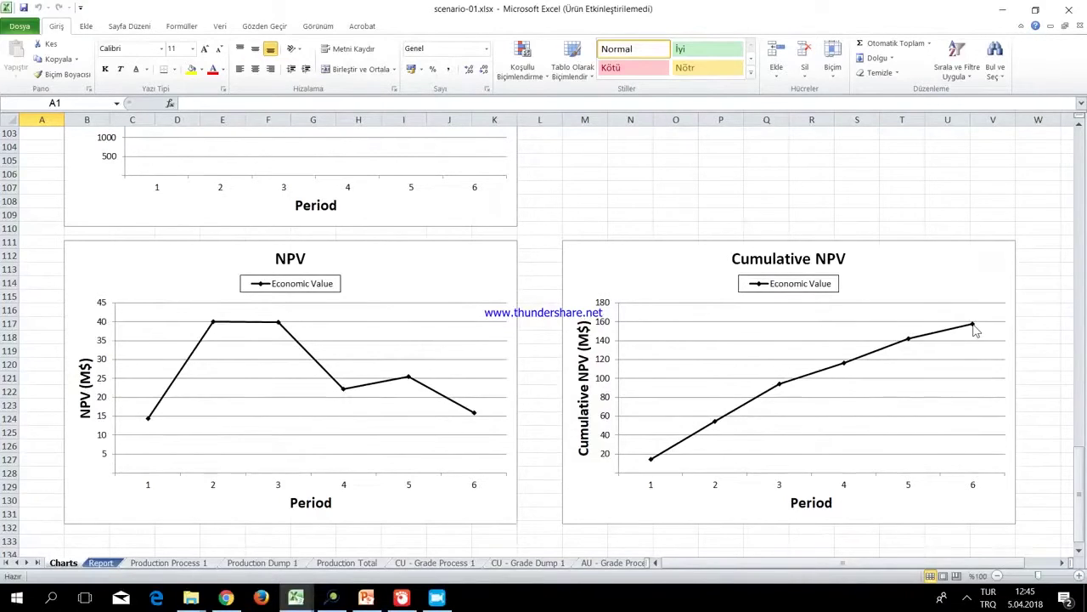
{"action": "mouse_move", "coordinate": [974, 330]}
{"action": "scroll", "coordinate": [516, 414], "scroll_direction": "up", "scroll_amount": 1}
Switch to the SGeMS viewer, maximize its window and inspect the scheduled pit model from an oblique angle.
{"action": "left_click", "coordinate": [332, 597]}
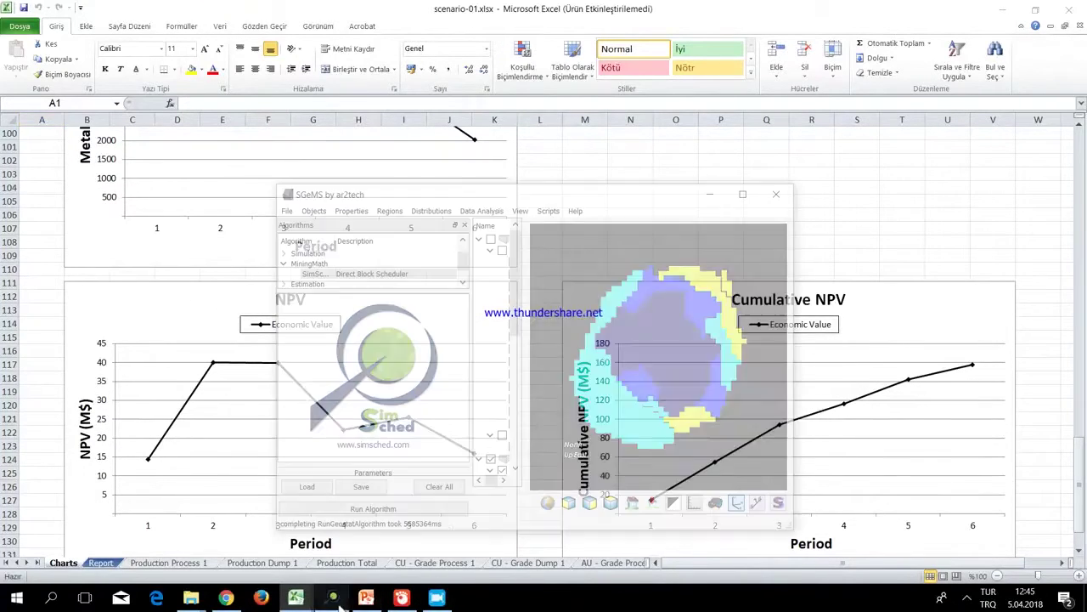
{"action": "left_click", "coordinate": [742, 194]}
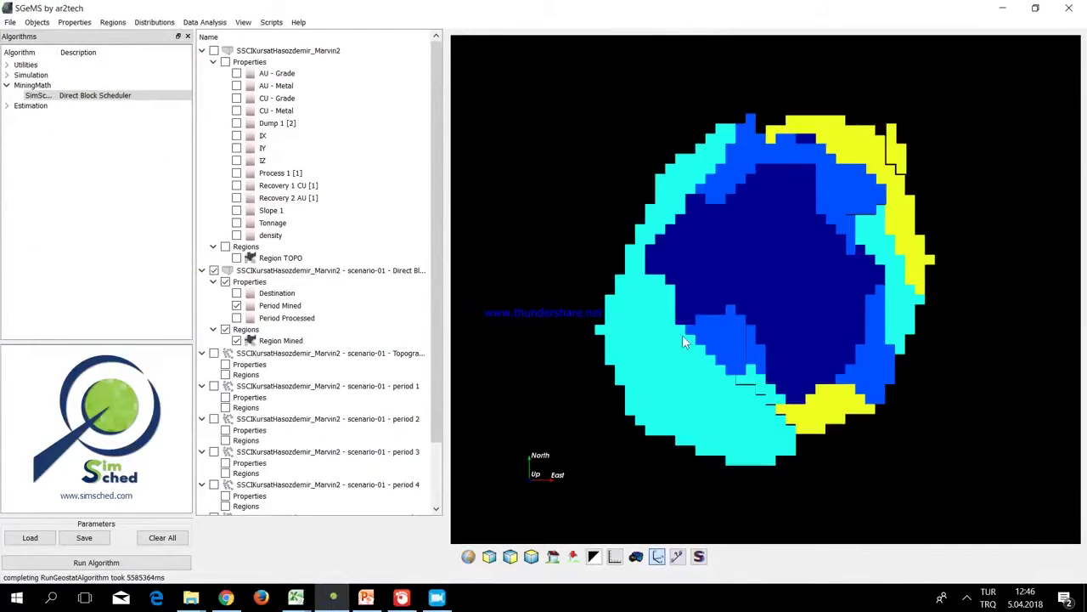
{"action": "left_click_drag", "start_coordinate": [682, 335], "coordinate": [752, 302]}
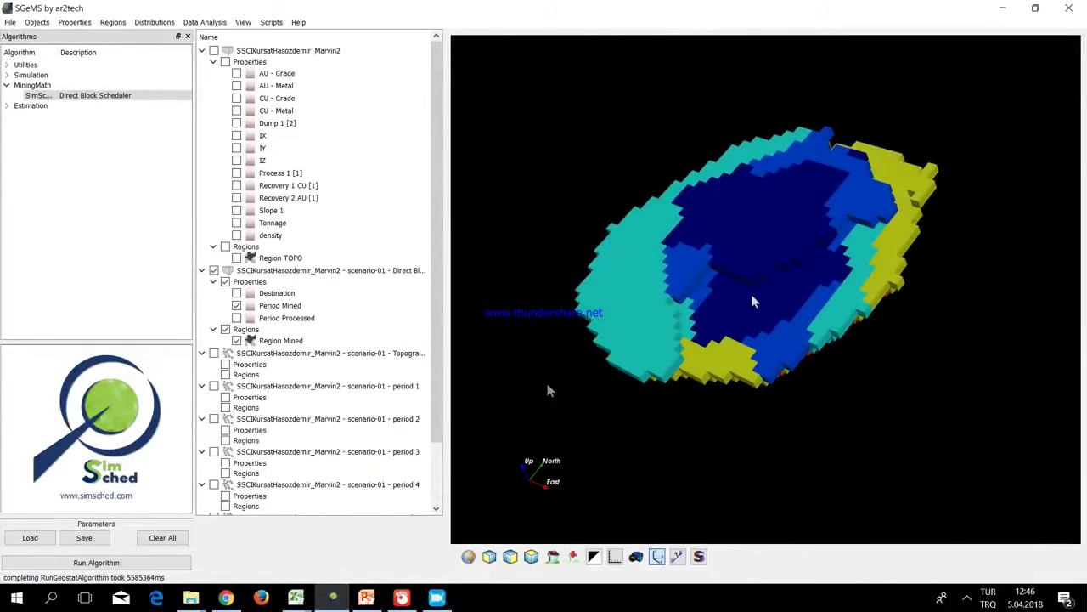
Filter the Period Mined property of the Direct Block Scheduling grid to the range 1 to 7 and refresh the display.
{"action": "left_click", "coordinate": [280, 305]}
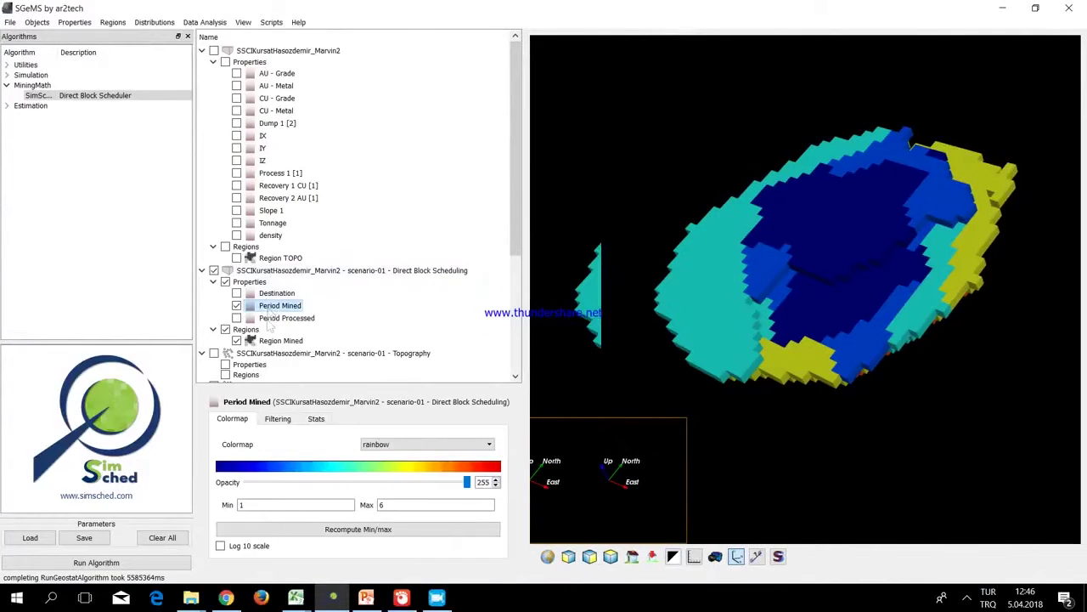
{"action": "left_click", "coordinate": [278, 418]}
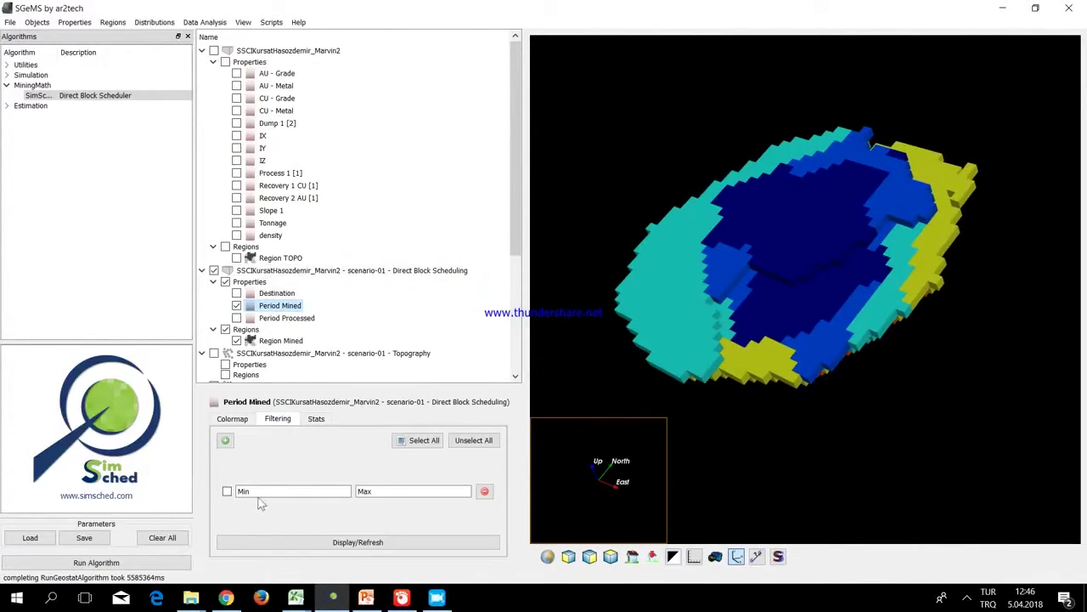
{"action": "left_click", "coordinate": [226, 492]}
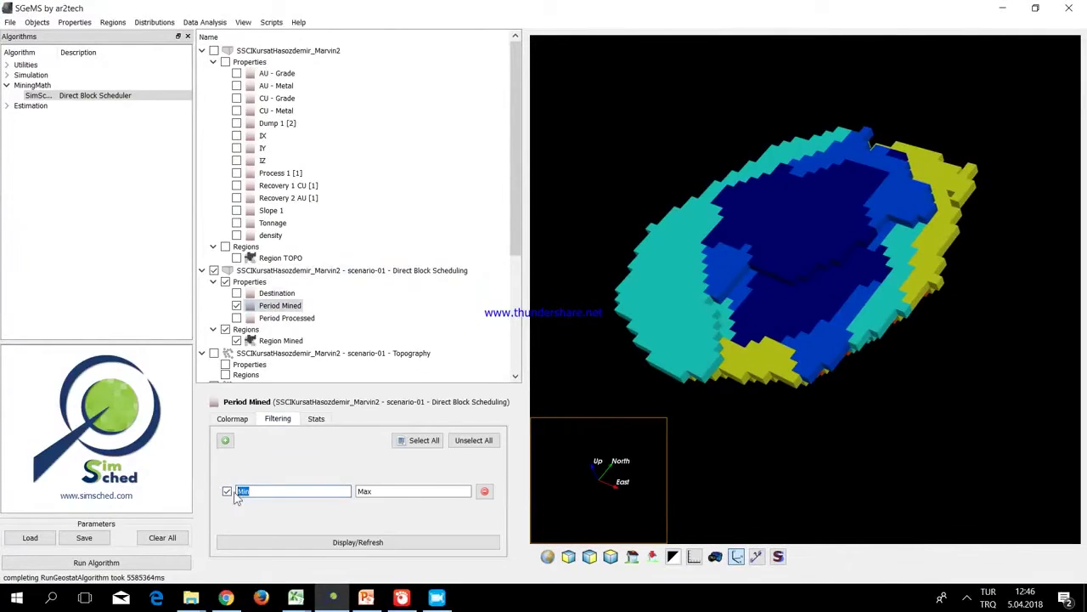
{"action": "type", "text": "1"}
{"action": "key", "text": "Tab"}
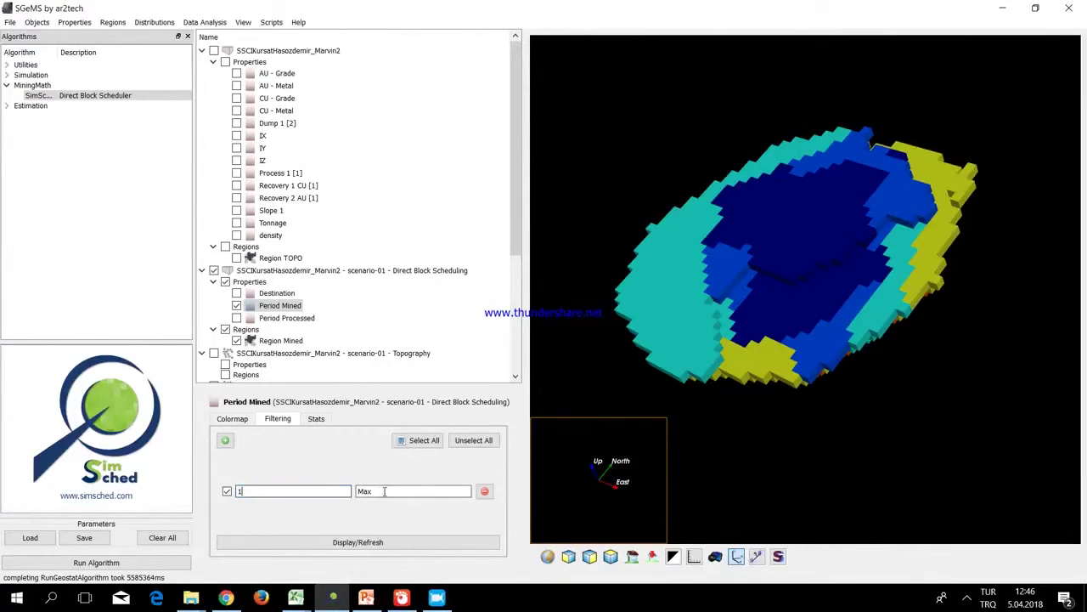
{"action": "type", "text": "7"}
{"action": "left_click", "coordinate": [363, 543]}
Raise the Period Mined filter's minimum first to 2 and finally to 3, refreshing the 3D display for each value.
{"action": "double_click", "coordinate": [280, 491]}
{"action": "type", "text": "2"}
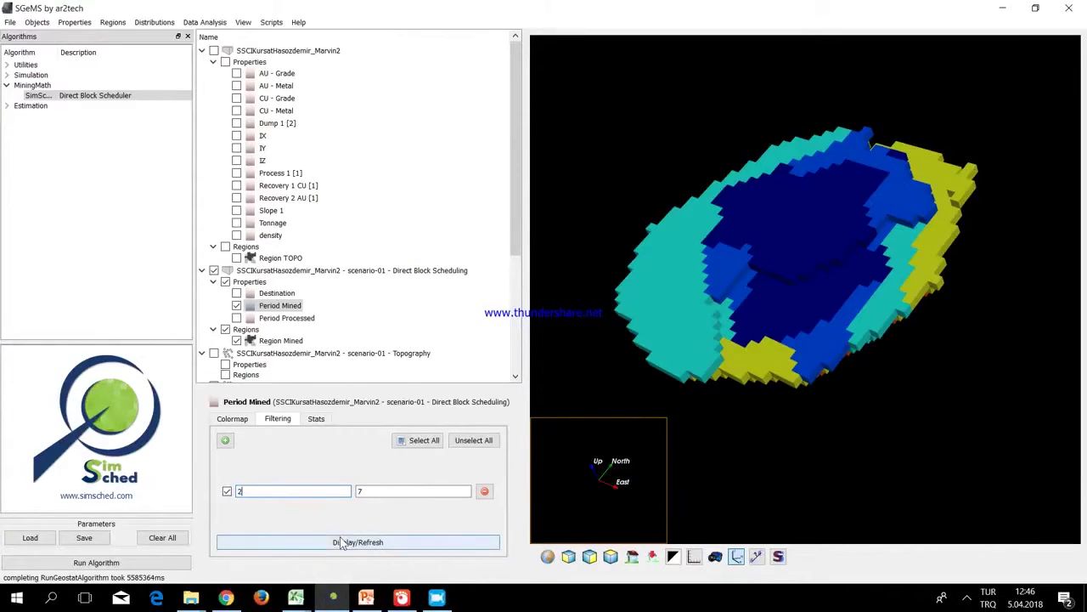
{"action": "left_click", "coordinate": [337, 543]}
{"action": "left_click_drag", "start_coordinate": [595, 365], "coordinate": [546, 437]}
{"action": "double_click", "coordinate": [280, 491]}
{"action": "type", "text": "3"}
{"action": "left_click", "coordinate": [299, 544]}
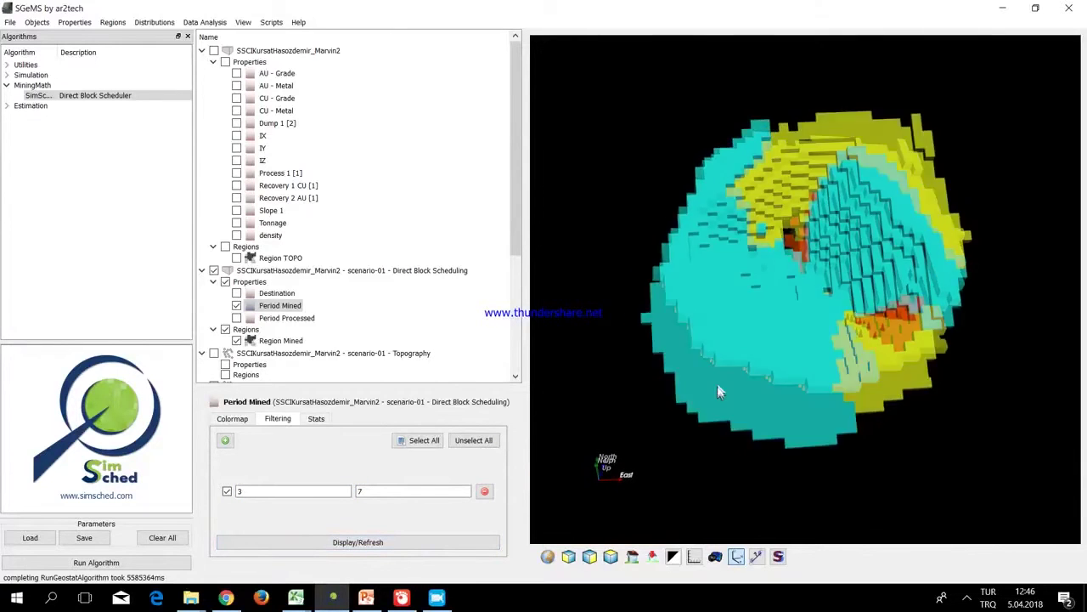